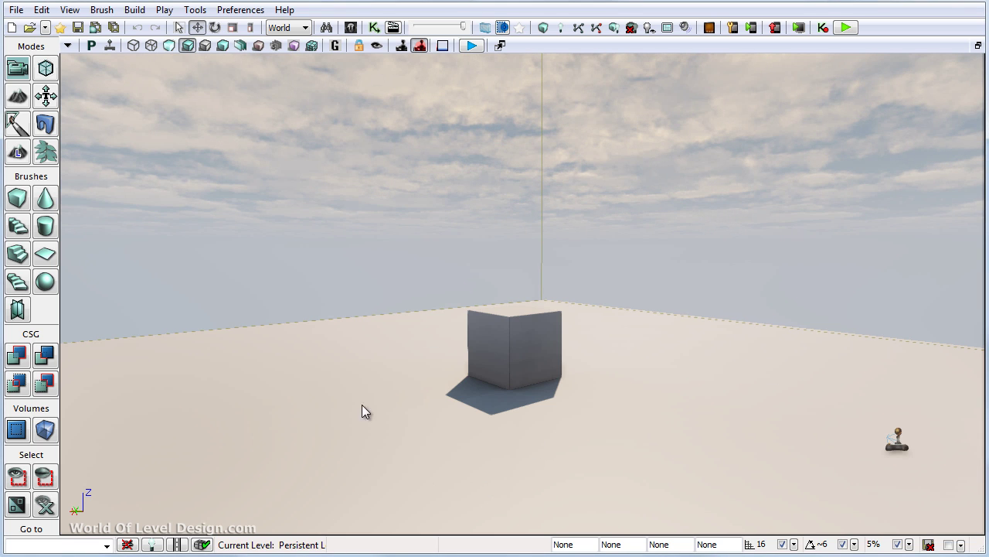
Step: Delete the floor static mesh beneath the cube
{"action": "right_click_drag", "start_coordinate": [567, 401], "coordinate": [558, 421]}
{"action": "left_click", "coordinate": [536, 388]}
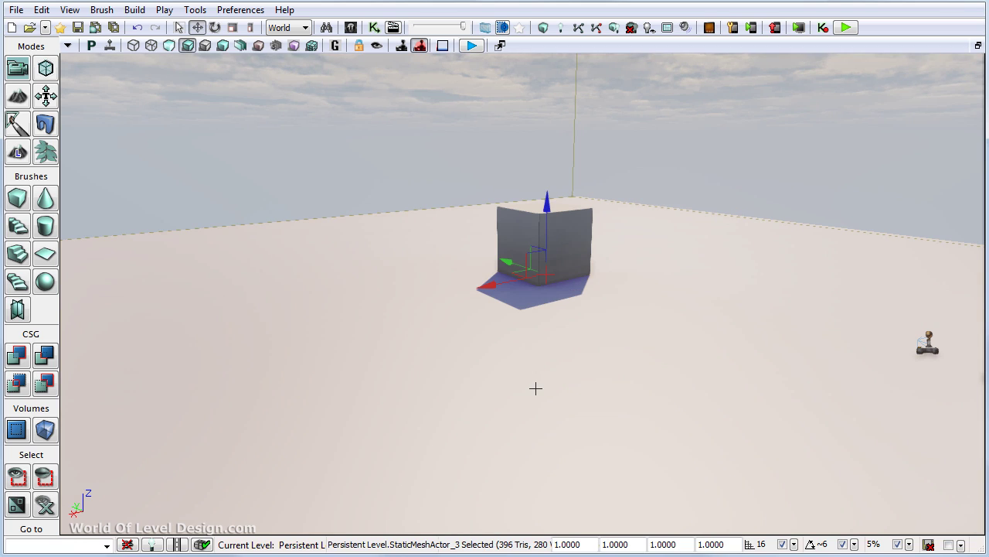
{"action": "left_click", "coordinate": [534, 389]}
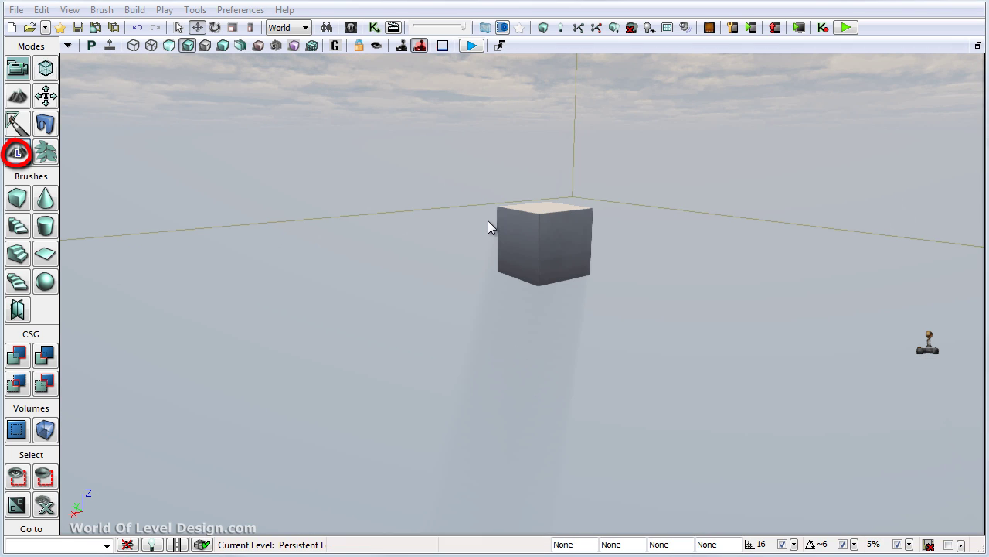
Step: Create a new landscape of 505 x 505 vertices with 63-quad components and 4 sections per component
{"action": "left_click", "coordinate": [17, 153]}
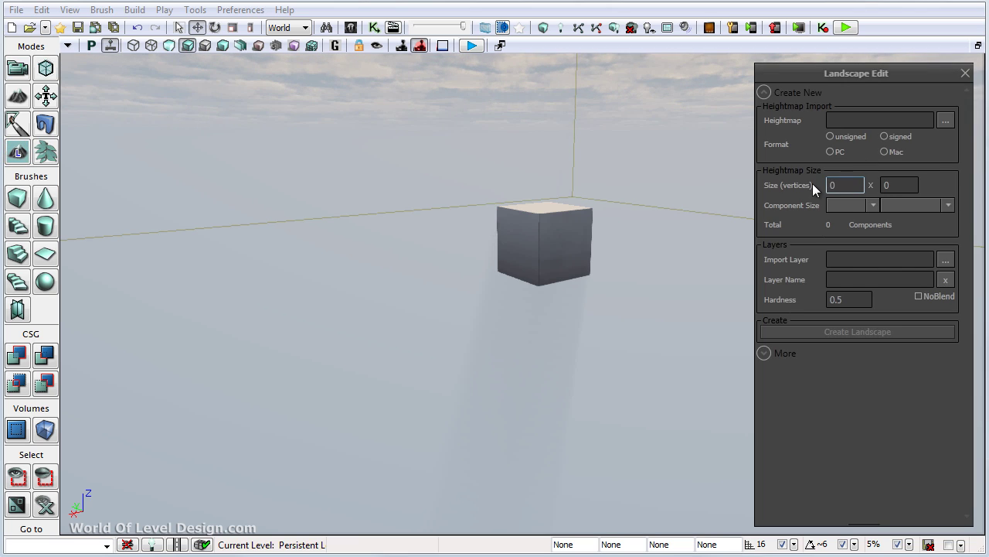
{"action": "left_click_drag", "start_coordinate": [828, 185], "coordinate": [853, 177]}
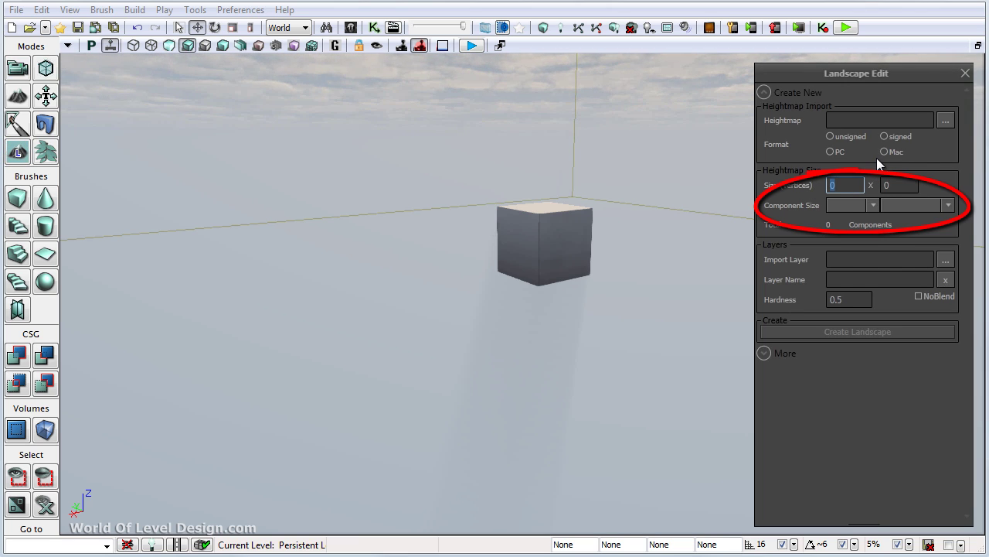
{"action": "type", "text": "505"}
{"action": "key", "text": "Tab"}
{"action": "type", "text": "505"}
{"action": "left_click", "coordinate": [957, 175]}
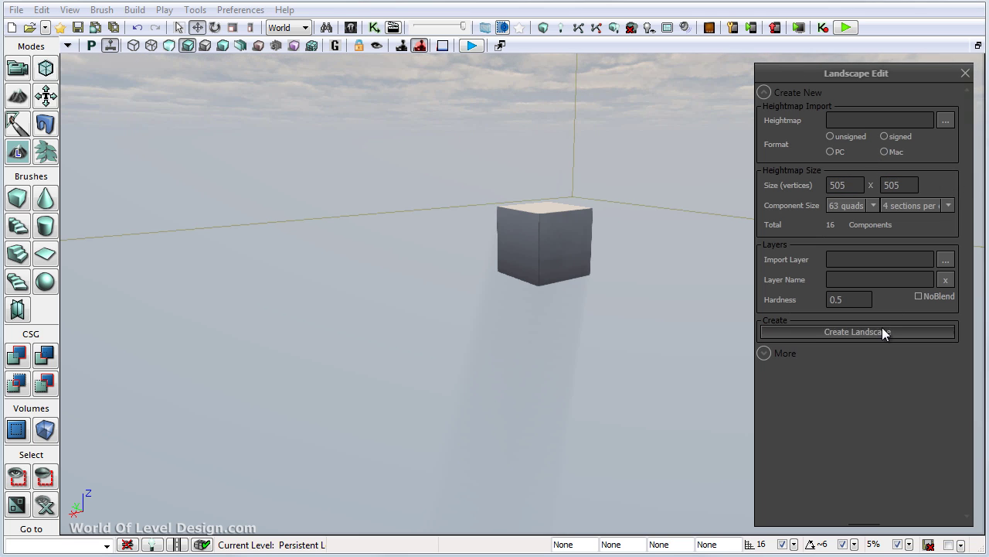
{"action": "left_click", "coordinate": [884, 331]}
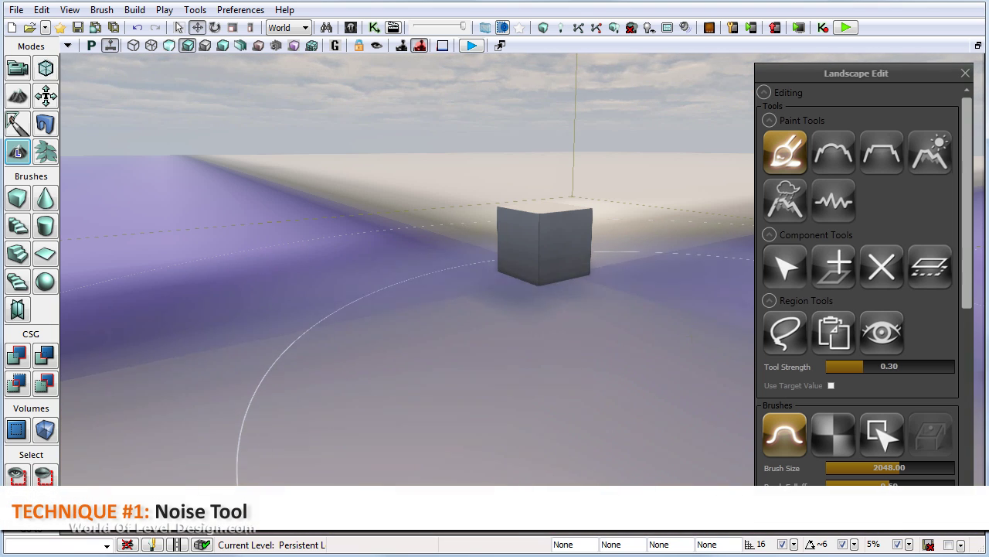
Step: Choose the Noise paint tool for the landscape and set the viewport to Very Fast Camera Speed
{"action": "right_click_drag", "start_coordinate": [513, 263], "coordinate": [484, 253]}
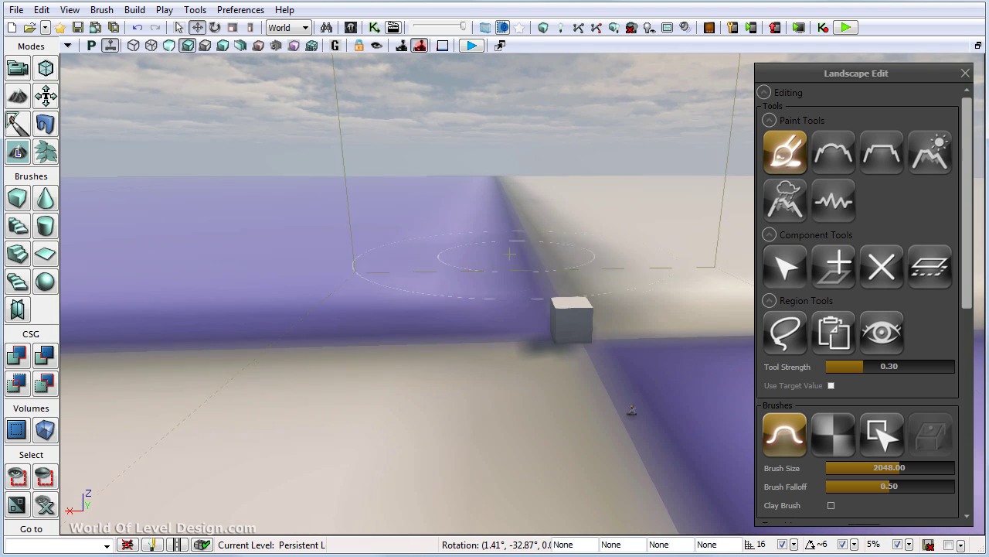
{"action": "left_click", "coordinate": [842, 215]}
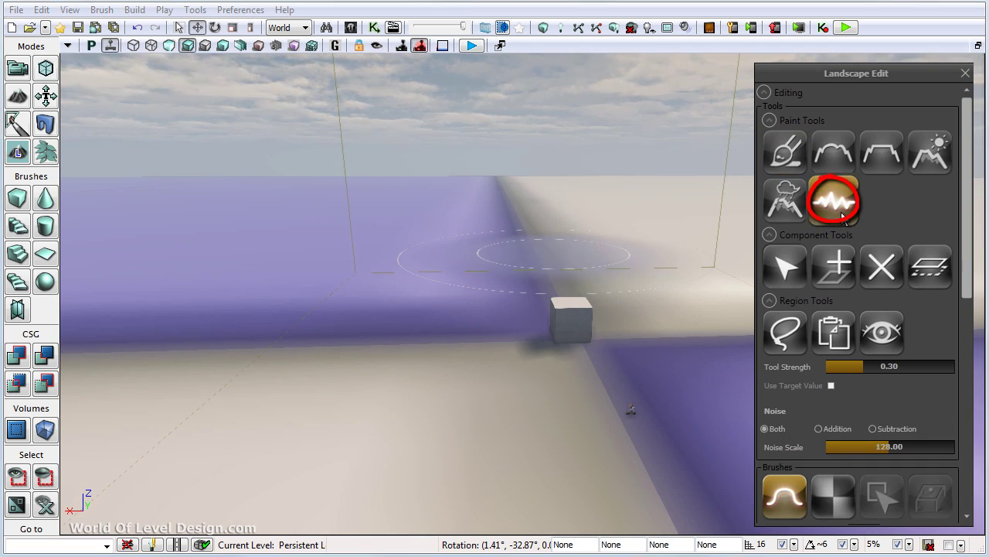
{"action": "mouse_move", "coordinate": [419, 314]}
{"action": "right_mouse_down"}
{"action": "mouse_move", "coordinate": [369, 355]}
{"action": "mouse_move", "coordinate": [402, 128]}
{"action": "right_mouse_up"}
{"action": "left_click", "coordinate": [442, 47]}
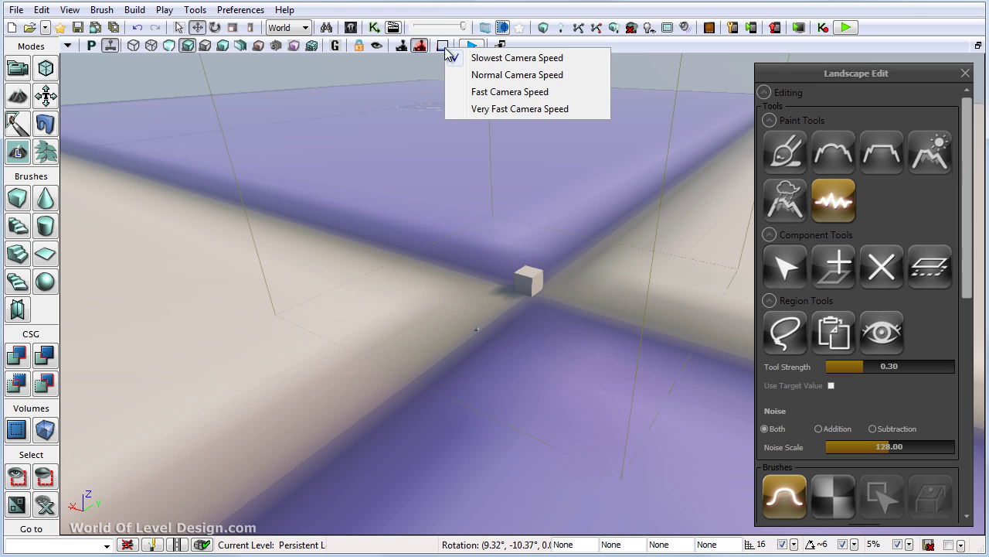
{"action": "left_click", "coordinate": [494, 112]}
Step: Enlarge the landscape brush to a size of 8192
{"action": "left_click_drag", "start_coordinate": [593, 240], "coordinate": [559, 254]}
{"action": "right_click_drag", "start_coordinate": [559, 254], "coordinate": [512, 250]}
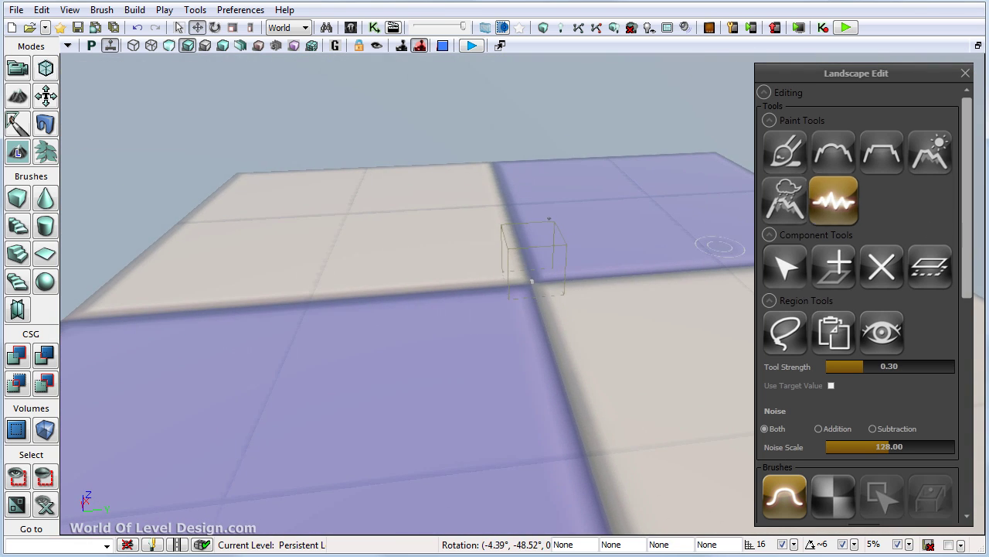
{"action": "left_click_drag", "start_coordinate": [970, 236], "coordinate": [965, 294]}
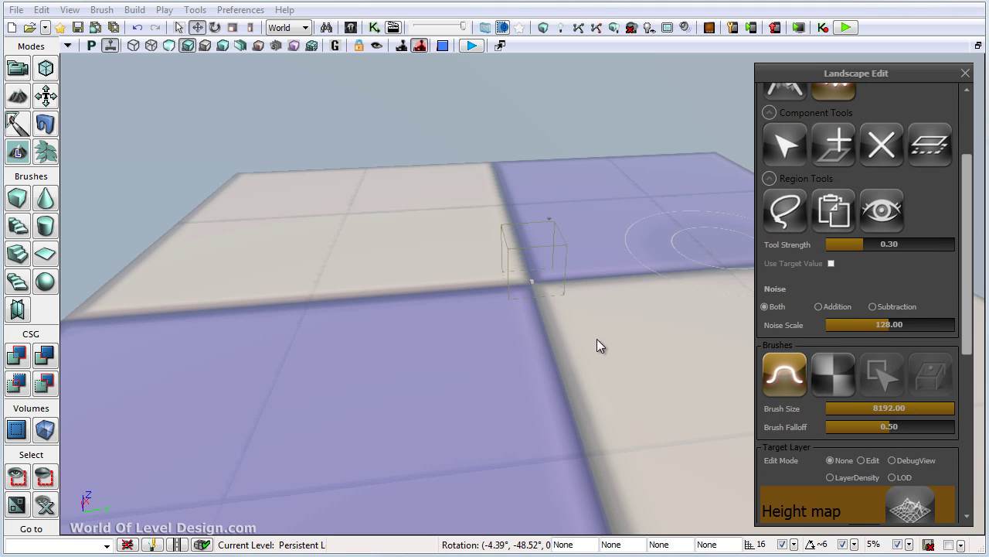
{"action": "left_click_drag", "start_coordinate": [965, 291], "coordinate": [979, 228]}
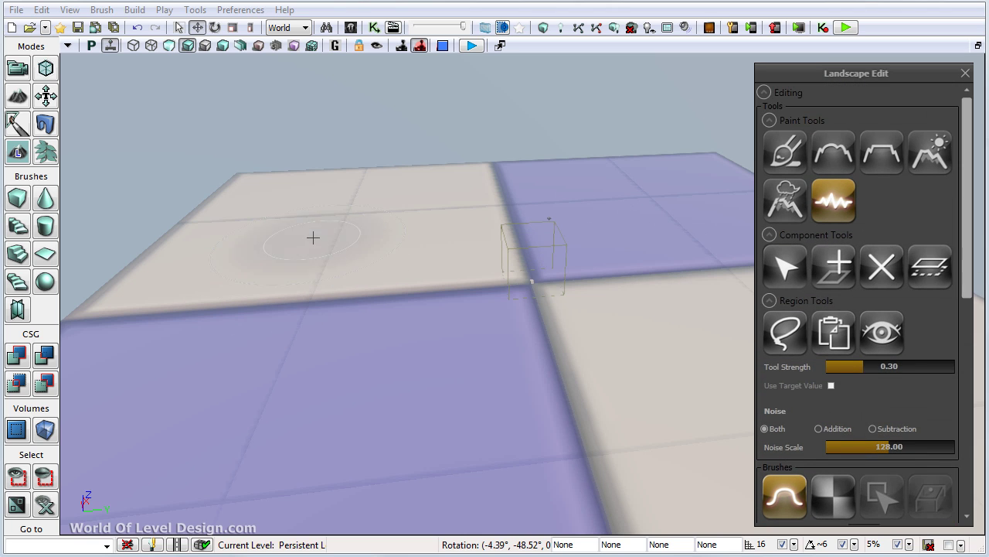
Step: Try painting noise across the far tiles at tool strength 0.30 and noise scale 128, and undo it
{"action": "mouse_move", "coordinate": [590, 200]}
{"action": "left_mouse_down", "text": "ctrl"}
{"action": "mouse_move", "coordinate": [360, 219]}
{"action": "mouse_move", "coordinate": [272, 274]}
{"action": "mouse_move", "coordinate": [274, 302]}
{"action": "left_mouse_up", "text": "ctrl"}
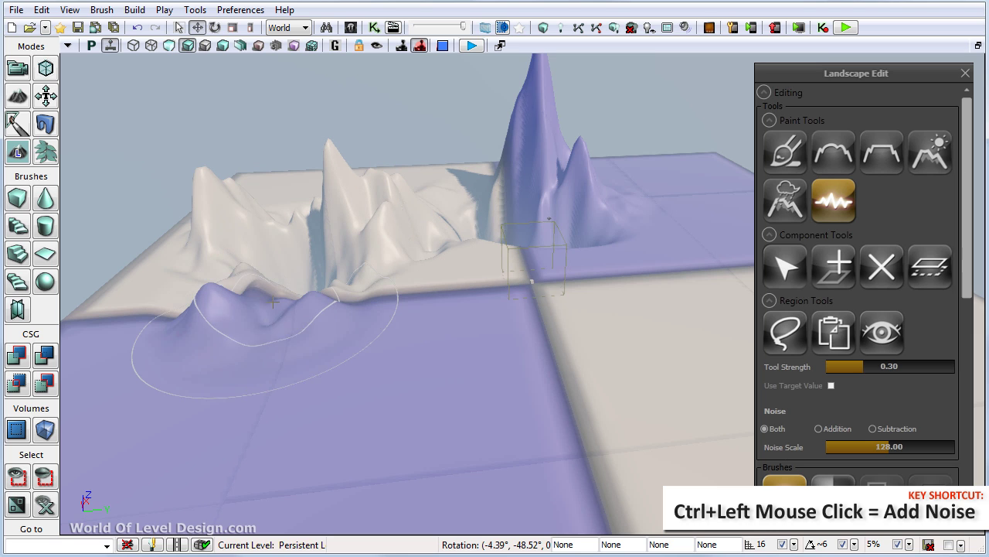
{"action": "key", "text": "ctrl+z"}
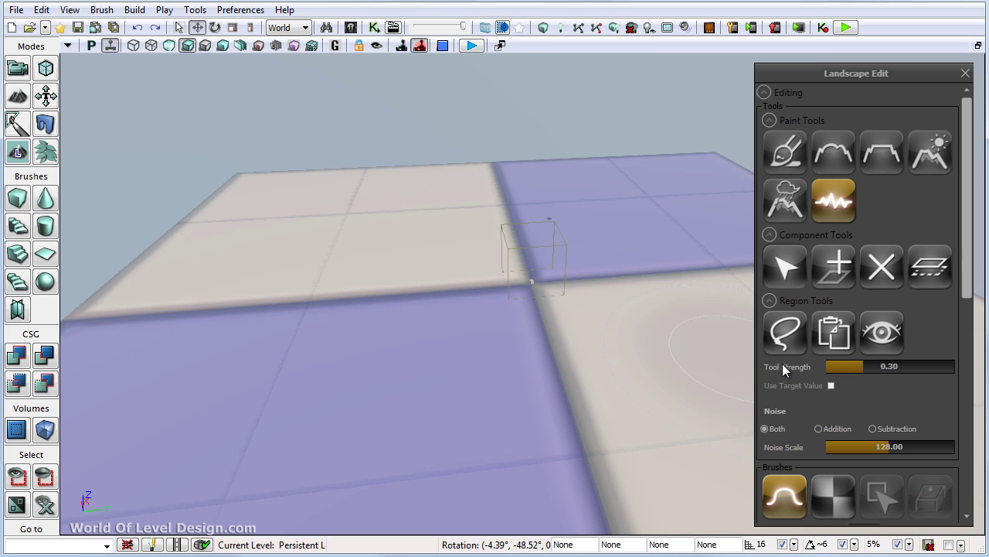
Step: Set the tool strength to 0.14 and the noise scale to 85.48
{"action": "left_click_drag", "start_coordinate": [858, 371], "coordinate": [844, 373]}
{"action": "left_click_drag", "start_coordinate": [888, 449], "coordinate": [876, 450]}
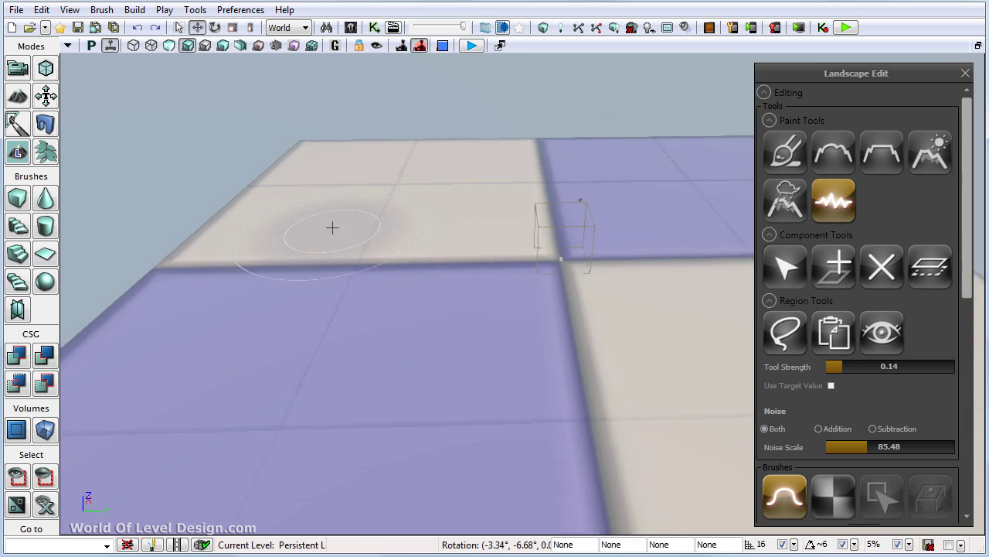
Step: Try painting noise on the far pale tile in Both mode and undo the last stroke
{"action": "right_click_drag", "start_coordinate": [331, 227], "coordinate": [333, 194]}
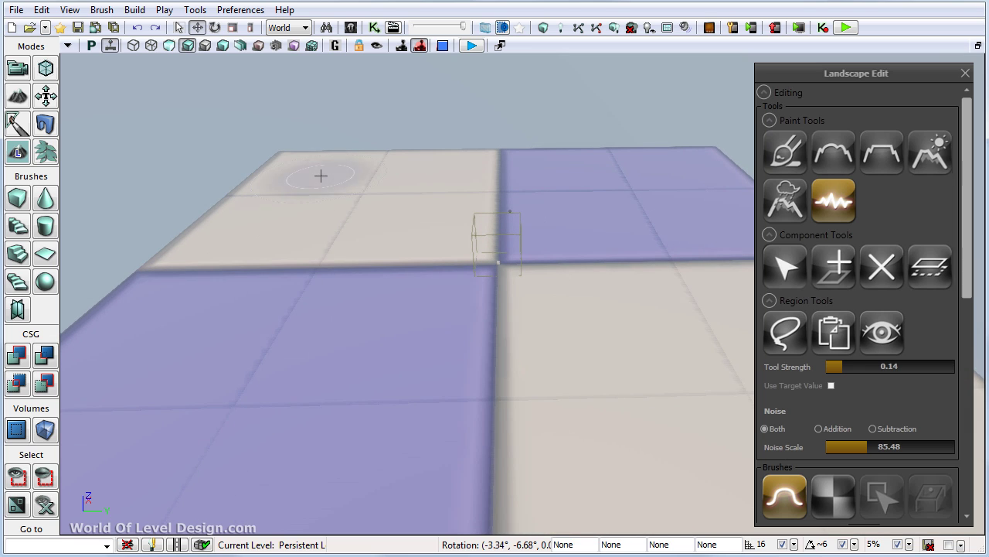
{"action": "mouse_move", "coordinate": [310, 178]}
{"action": "left_mouse_down", "text": "ctrl"}
{"action": "mouse_move", "coordinate": [610, 166]}
{"action": "mouse_move", "coordinate": [592, 201]}
{"action": "mouse_move", "coordinate": [302, 230]}
{"action": "mouse_move", "coordinate": [197, 332]}
{"action": "mouse_move", "coordinate": [213, 386]}
{"action": "mouse_move", "coordinate": [250, 410]}
{"action": "left_mouse_up", "text": "ctrl"}
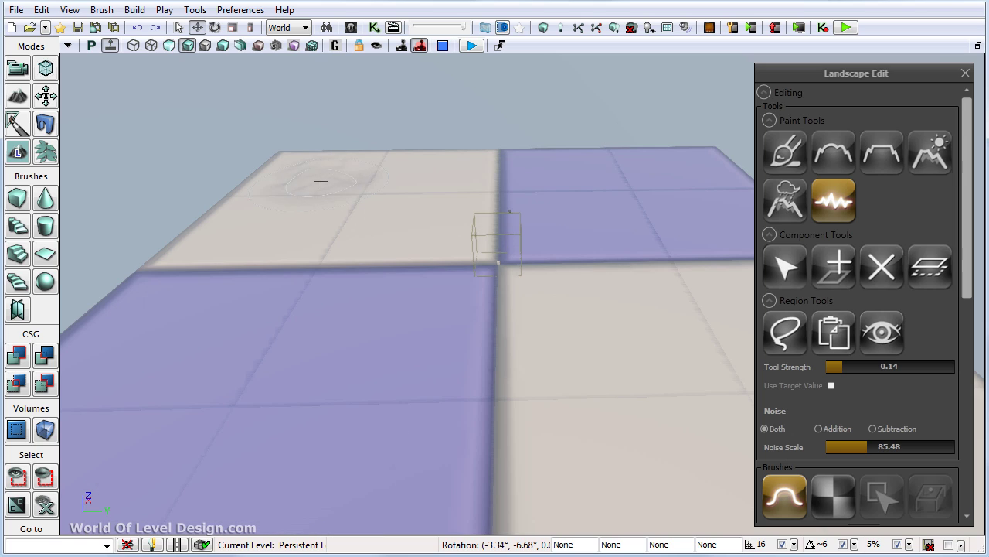
{"action": "left_click", "coordinate": [320, 181], "text": "ctrl"}
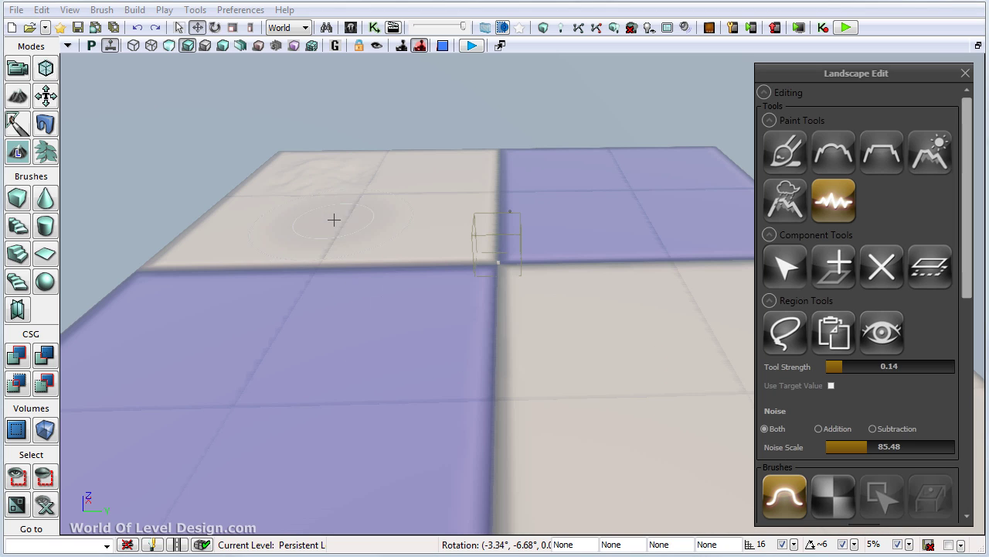
{"action": "mouse_move", "coordinate": [346, 212]}
{"action": "left_mouse_down"}
{"action": "mouse_move", "coordinate": [294, 245]}
{"action": "mouse_move", "coordinate": [348, 228]}
{"action": "mouse_move", "coordinate": [371, 241]}
{"action": "mouse_move", "coordinate": [379, 228]}
{"action": "mouse_move", "coordinate": [357, 198]}
{"action": "left_mouse_up"}
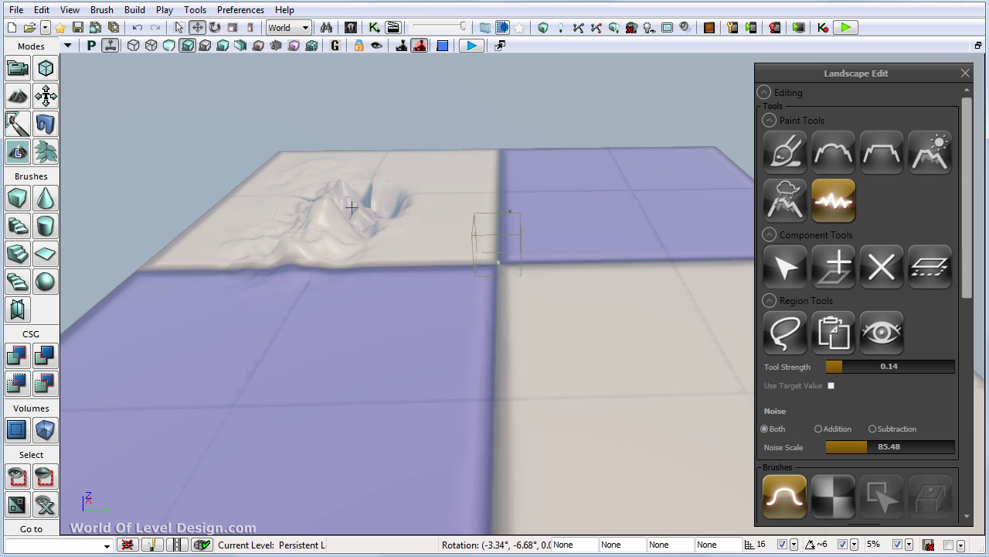
{"action": "key", "text": "ctrl+z"}
Step: Set the noise mode to Addition, test it with a stroke across the far tiles, and undo the stroke
{"action": "left_click", "coordinate": [827, 430]}
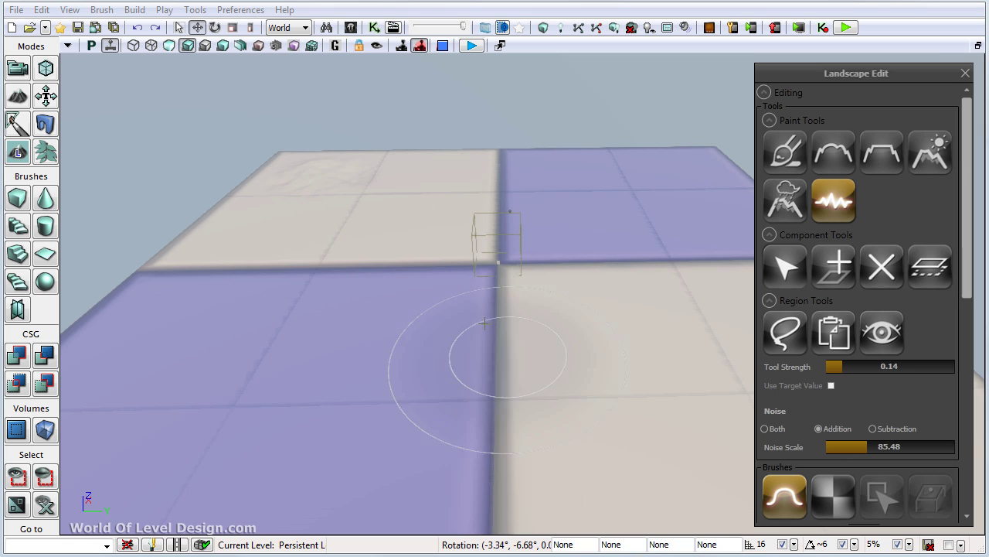
{"action": "mouse_move", "coordinate": [331, 191]}
{"action": "left_mouse_down"}
{"action": "mouse_move", "coordinate": [307, 218]}
{"action": "mouse_move", "coordinate": [651, 177]}
{"action": "mouse_move", "coordinate": [710, 231]}
{"action": "mouse_move", "coordinate": [670, 236]}
{"action": "left_mouse_up"}
{"action": "key", "text": "ctrl+z"}
Step: Try painting noise in Subtraction mode on the pale and purple tiles and undo the stroke
{"action": "left_click", "coordinate": [885, 430]}
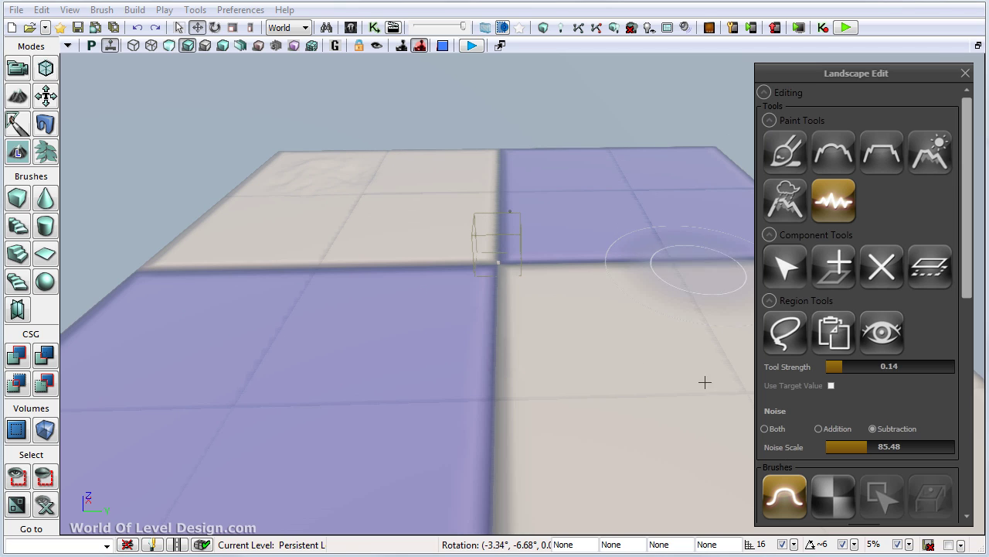
{"action": "mouse_move", "coordinate": [317, 225]}
{"action": "left_mouse_down", "text": "ctrl"}
{"action": "mouse_move", "coordinate": [256, 316]}
{"action": "mouse_move", "coordinate": [347, 345]}
{"action": "left_mouse_up", "text": "ctrl"}
{"action": "key", "text": "ctrl+z"}
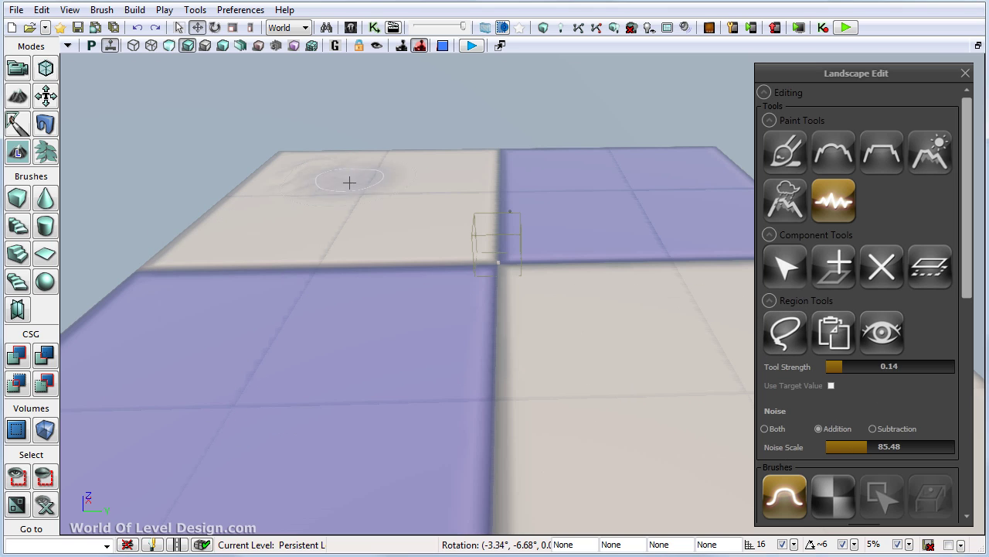
Step: Try an Addition noise stroke on the far pale tile and undo all the test strokes
{"action": "mouse_move", "coordinate": [330, 179]}
{"action": "left_mouse_down"}
{"action": "mouse_move", "coordinate": [418, 168]}
{"action": "mouse_move", "coordinate": [621, 181]}
{"action": "mouse_move", "coordinate": [625, 223]}
{"action": "mouse_move", "coordinate": [463, 232]}
{"action": "left_mouse_up"}
{"action": "key", "text": "ctrl+z"}
{"action": "key", "text": "ctrl+z"}
{"action": "key", "text": "ctrl+z"}
{"action": "key", "text": "ctrl+z"}
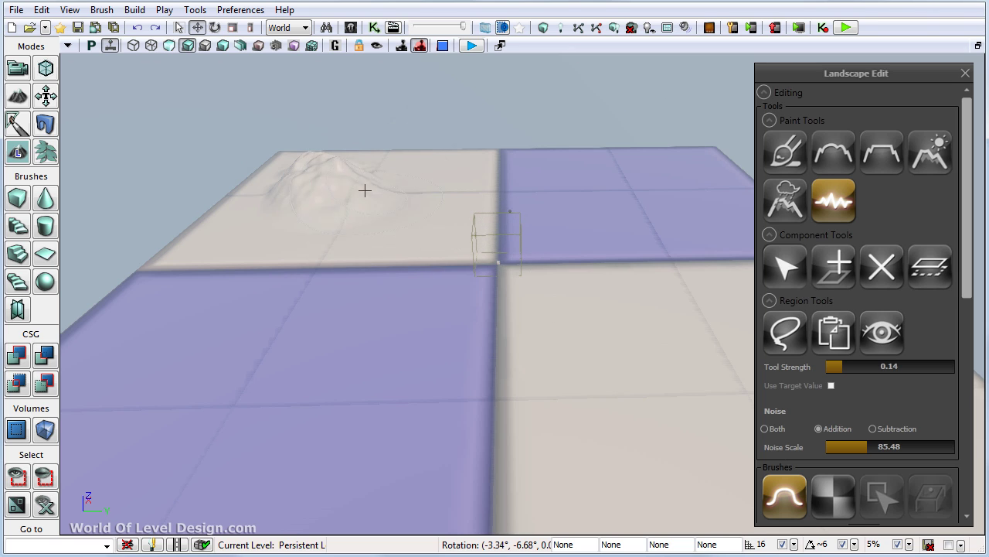
Step: Raise a noise mountain range across the far pale and purple tiles in Addition mode
{"action": "left_click_drag", "start_coordinate": [328, 178], "coordinate": [576, 157]}
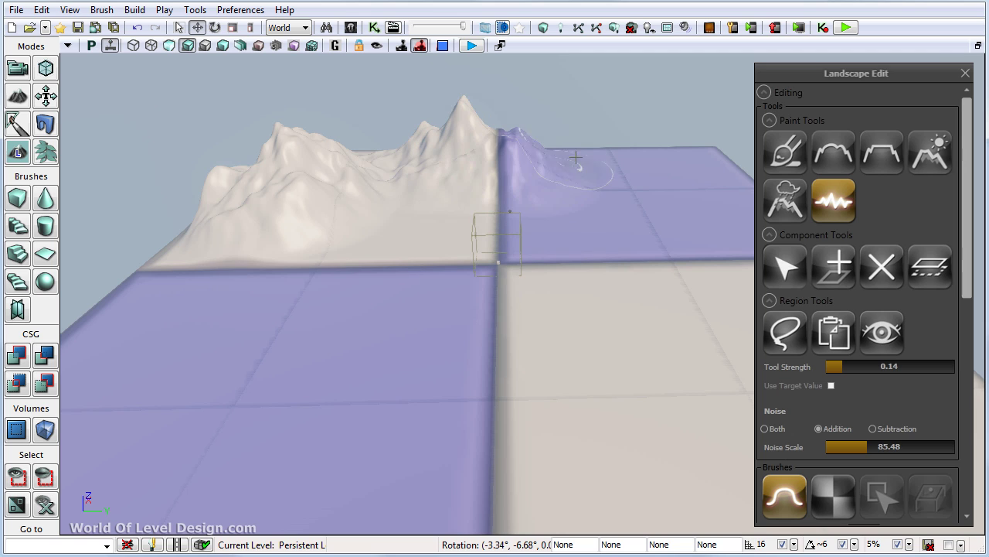
{"action": "mouse_move", "coordinate": [705, 176]}
{"action": "left_mouse_down"}
{"action": "mouse_move", "coordinate": [708, 217]}
{"action": "mouse_move", "coordinate": [689, 141]}
{"action": "mouse_move", "coordinate": [667, 145]}
{"action": "left_mouse_up"}
{"action": "mouse_move", "coordinate": [666, 144]}
{"action": "right_mouse_down"}
{"action": "mouse_move", "coordinate": [711, 150]}
{"action": "mouse_move", "coordinate": [660, 176]}
{"action": "right_mouse_up"}
{"action": "scroll", "coordinate": [660, 176], "scroll_direction": "up", "scroll_amount": 2}
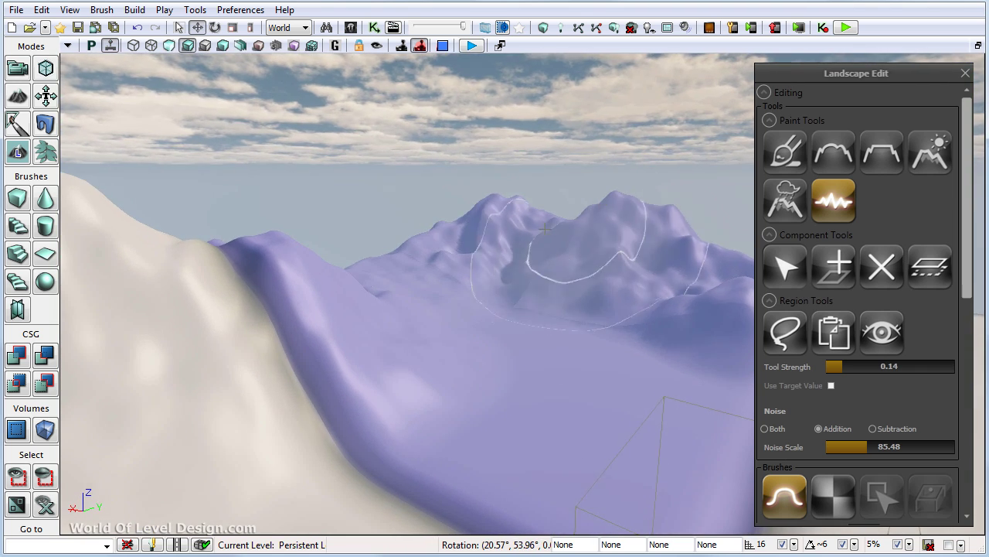
{"action": "mouse_move", "coordinate": [495, 220]}
{"action": "left_mouse_down"}
{"action": "mouse_move", "coordinate": [489, 235]}
{"action": "mouse_move", "coordinate": [497, 245]}
{"action": "left_mouse_up"}
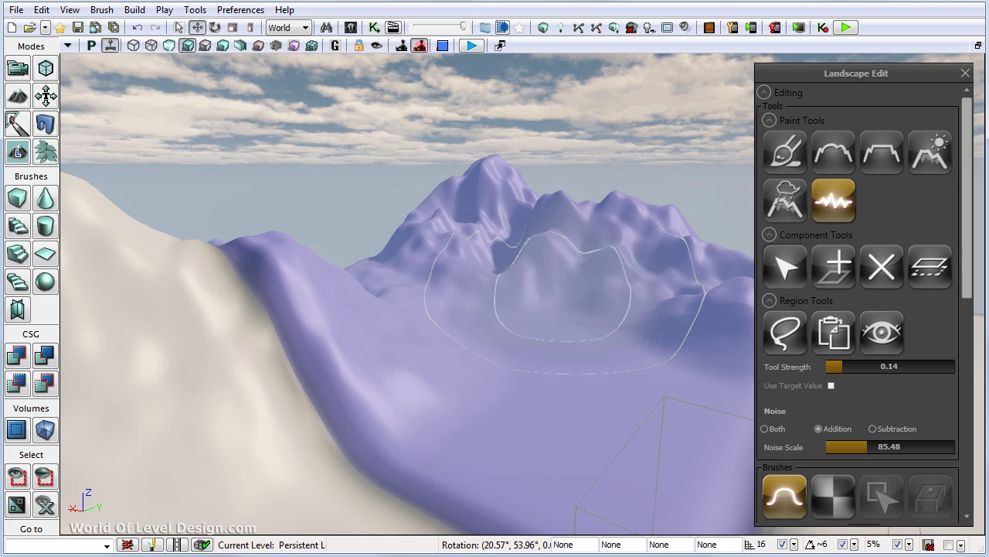
Step: Set the noise scale to 188.94 and paint larger noise over the purple mountain peaks
{"action": "left_click_drag", "start_coordinate": [866, 447], "coordinate": [925, 446]}
{"action": "left_click_drag", "start_coordinate": [490, 203], "coordinate": [626, 230]}
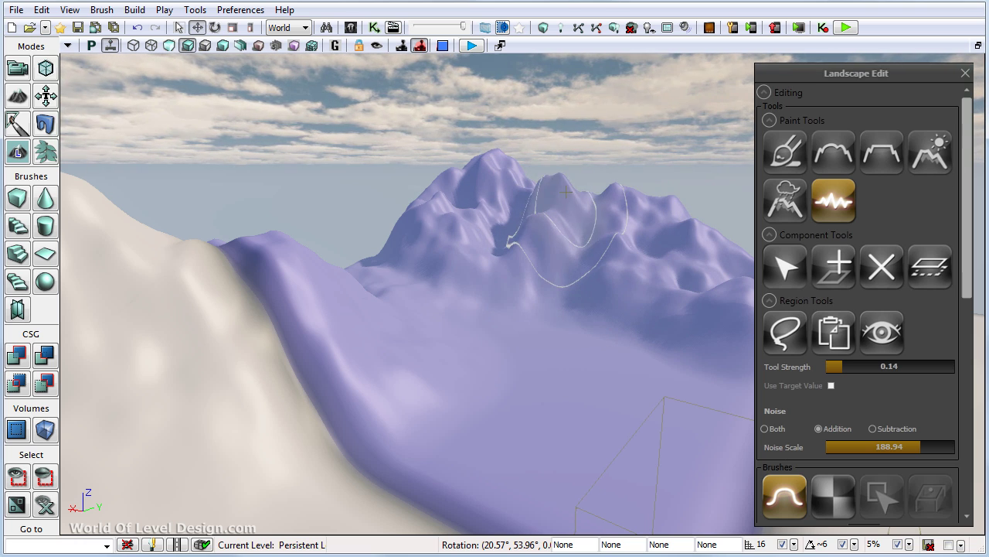
Step: Reduce the brush size by five increments and paint smaller noise details onto the purple peaks
{"action": "key", "text": "bracketleft"}
{"action": "key", "text": "bracketleft"}
{"action": "key", "text": "bracketleft"}
{"action": "key", "text": "bracketleft"}
{"action": "key", "text": "bracketleft"}
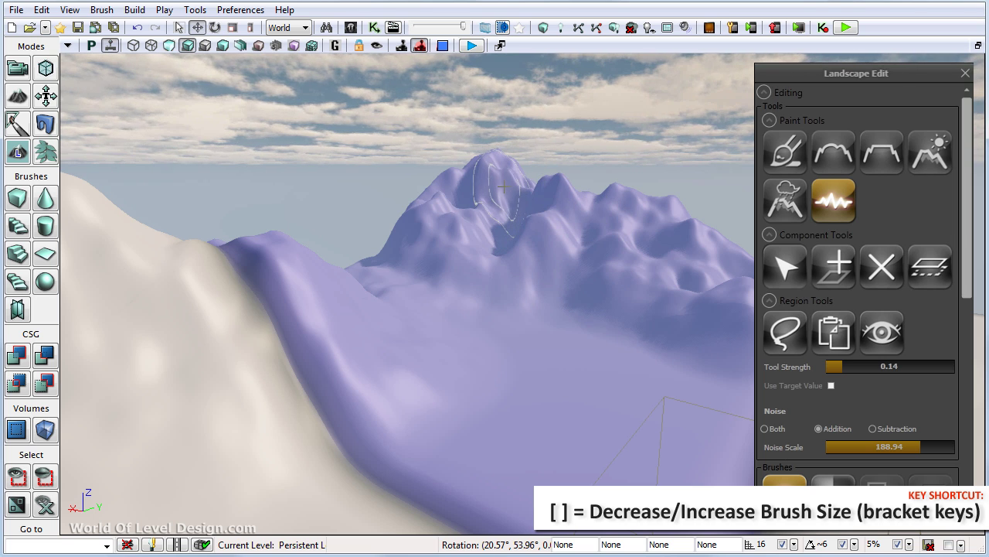
{"action": "left_click_drag", "start_coordinate": [504, 186], "coordinate": [589, 212]}
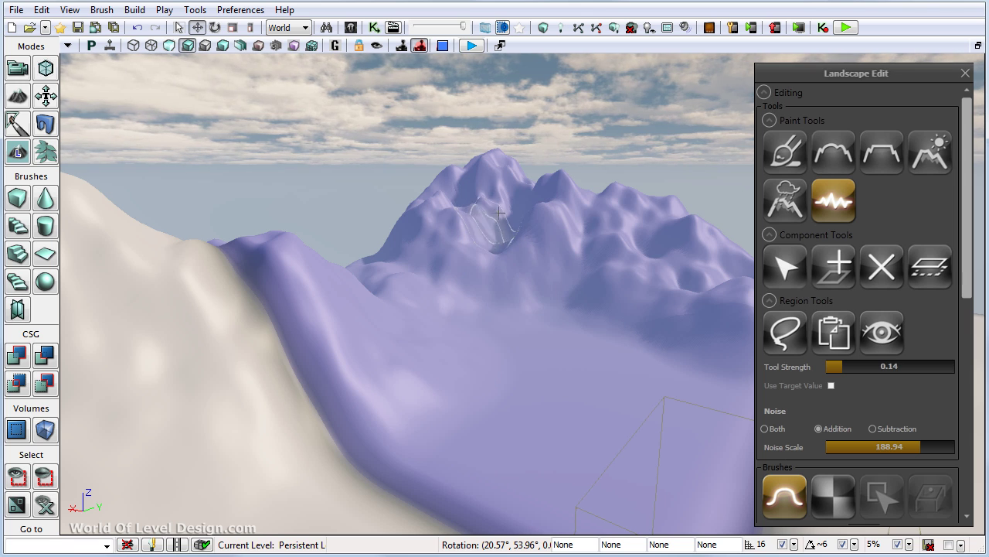
{"action": "left_click_drag", "start_coordinate": [471, 202], "coordinate": [495, 168], "text": "ctrl"}
Step: Extend the noise mountains around the landscape with further Addition strokes
{"action": "right_click_drag", "start_coordinate": [586, 213], "coordinate": [586, 214]}
{"action": "mouse_move", "coordinate": [547, 184]}
{"action": "left_mouse_down", "text": "ctrl"}
{"action": "mouse_move", "coordinate": [601, 174]}
{"action": "mouse_move", "coordinate": [586, 106]}
{"action": "mouse_move", "coordinate": [688, 130]}
{"action": "mouse_move", "coordinate": [721, 195]}
{"action": "mouse_move", "coordinate": [703, 239]}
{"action": "left_mouse_up", "text": "ctrl"}
{"action": "right_click_drag", "start_coordinate": [710, 257], "coordinate": [714, 256]}
{"action": "right_click_drag", "start_coordinate": [603, 280], "coordinate": [604, 280]}
{"action": "mouse_move", "coordinate": [604, 280]}
{"action": "left_mouse_down", "text": "ctrl"}
{"action": "mouse_move", "coordinate": [486, 294]}
{"action": "mouse_move", "coordinate": [651, 276]}
{"action": "mouse_move", "coordinate": [579, 294]}
{"action": "mouse_move", "coordinate": [367, 282]}
{"action": "left_mouse_up", "text": "ctrl"}
{"action": "right_click_drag", "start_coordinate": [534, 309], "coordinate": [519, 312]}
{"action": "mouse_move", "coordinate": [193, 302]}
{"action": "left_mouse_down", "text": "ctrl"}
{"action": "mouse_move", "coordinate": [156, 433]}
{"action": "mouse_move", "coordinate": [230, 297]}
{"action": "mouse_move", "coordinate": [370, 299]}
{"action": "left_mouse_up", "text": "ctrl"}
{"action": "mouse_move", "coordinate": [370, 299]}
{"action": "right_mouse_down"}
{"action": "mouse_move", "coordinate": [298, 289]}
{"action": "mouse_move", "coordinate": [348, 285]}
{"action": "right_mouse_up"}
{"action": "left_click_drag", "start_coordinate": [324, 183], "coordinate": [194, 231], "text": "ctrl"}
Step: Set the tool strength to 0.23, lower the noise scale to about 126, and paint more mountains along the landscape
{"action": "left_click_drag", "start_coordinate": [832, 367], "coordinate": [853, 366]}
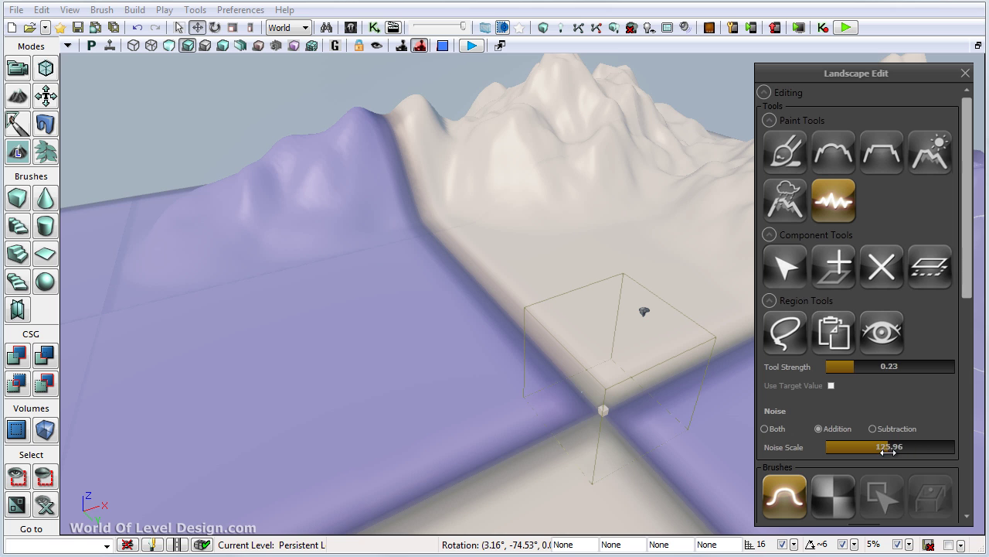
{"action": "left_click_drag", "start_coordinate": [883, 453], "coordinate": [882, 453]}
{"action": "right_click_drag", "start_coordinate": [378, 206], "coordinate": [244, 289]}
{"action": "mouse_move", "coordinate": [244, 289]}
{"action": "left_mouse_down", "text": "ctrl"}
{"action": "mouse_move", "coordinate": [276, 286]}
{"action": "mouse_move", "coordinate": [369, 222]}
{"action": "mouse_move", "coordinate": [406, 304]}
{"action": "left_mouse_up", "text": "ctrl"}
{"action": "mouse_move", "coordinate": [407, 305]}
{"action": "right_mouse_down"}
{"action": "mouse_move", "coordinate": [723, 315]}
{"action": "mouse_move", "coordinate": [620, 327]}
{"action": "mouse_move", "coordinate": [511, 243]}
{"action": "right_mouse_up"}
{"action": "left_click_drag", "start_coordinate": [463, 222], "coordinate": [287, 258], "text": "ctrl"}
Step: Set the noise scale to 74.98 and paint finer noise over the mountain slopes
{"action": "left_click_drag", "start_coordinate": [885, 447], "coordinate": [861, 447]}
{"action": "mouse_move", "coordinate": [244, 327]}
{"action": "left_mouse_down", "text": "ctrl"}
{"action": "mouse_move", "coordinate": [281, 294]}
{"action": "mouse_move", "coordinate": [384, 293]}
{"action": "mouse_move", "coordinate": [592, 228]}
{"action": "mouse_move", "coordinate": [538, 209]}
{"action": "mouse_move", "coordinate": [518, 240]}
{"action": "left_mouse_up", "text": "ctrl"}
{"action": "right_click_drag", "start_coordinate": [565, 252], "coordinate": [569, 235]}
{"action": "left_click_drag", "start_coordinate": [333, 285], "coordinate": [569, 255], "text": "ctrl"}
{"action": "right_click_drag", "start_coordinate": [609, 285], "coordinate": [620, 268]}
{"action": "right_click_drag", "start_coordinate": [495, 249], "coordinate": [508, 245]}
Step: Touch up the mountain ranges with additional short noise strokes
{"action": "mouse_move", "coordinate": [510, 305]}
{"action": "right_mouse_down"}
{"action": "mouse_move", "coordinate": [587, 236]}
{"action": "mouse_move", "coordinate": [511, 243]}
{"action": "mouse_move", "coordinate": [444, 219]}
{"action": "right_mouse_up"}
{"action": "mouse_move", "coordinate": [608, 204]}
{"action": "right_mouse_down"}
{"action": "mouse_move", "coordinate": [692, 208]}
{"action": "mouse_move", "coordinate": [533, 192]}
{"action": "right_mouse_up"}
{"action": "left_click_drag", "start_coordinate": [612, 208], "coordinate": [685, 207]}
{"action": "mouse_move", "coordinate": [684, 207]}
{"action": "right_mouse_down"}
{"action": "mouse_move", "coordinate": [696, 205]}
{"action": "mouse_move", "coordinate": [430, 203]}
{"action": "right_mouse_up"}
{"action": "mouse_move", "coordinate": [433, 201]}
{"action": "left_mouse_down"}
{"action": "mouse_move", "coordinate": [519, 210]}
{"action": "mouse_move", "coordinate": [364, 209]}
{"action": "mouse_move", "coordinate": [457, 192]}
{"action": "left_mouse_up"}
Step: Return the noise mode to Both and switch to the Smooth paint tool
{"action": "mouse_move", "coordinate": [456, 192]}
{"action": "right_mouse_down"}
{"action": "mouse_move", "coordinate": [410, 150]}
{"action": "mouse_move", "coordinate": [331, 224]}
{"action": "right_mouse_up"}
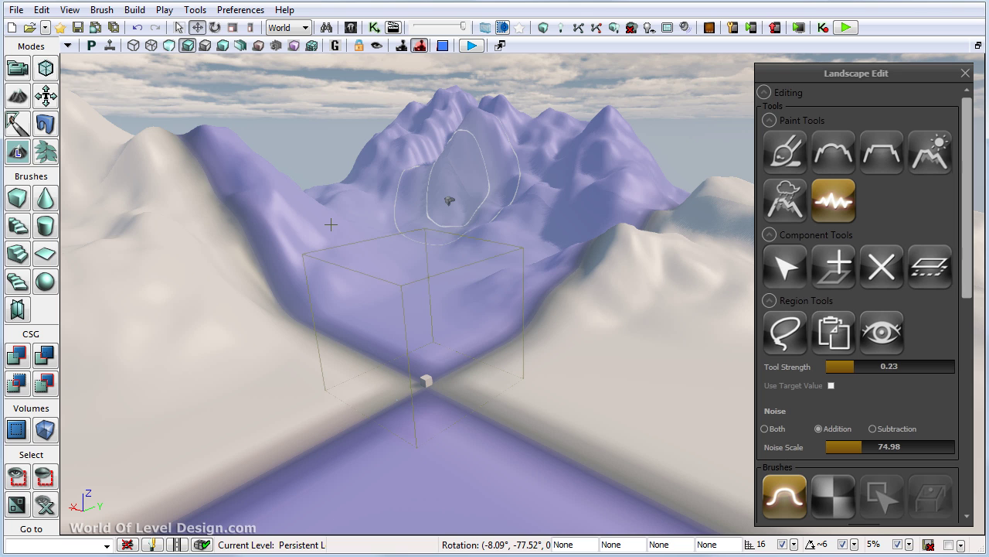
{"action": "right_click_drag", "start_coordinate": [331, 225], "coordinate": [425, 194]}
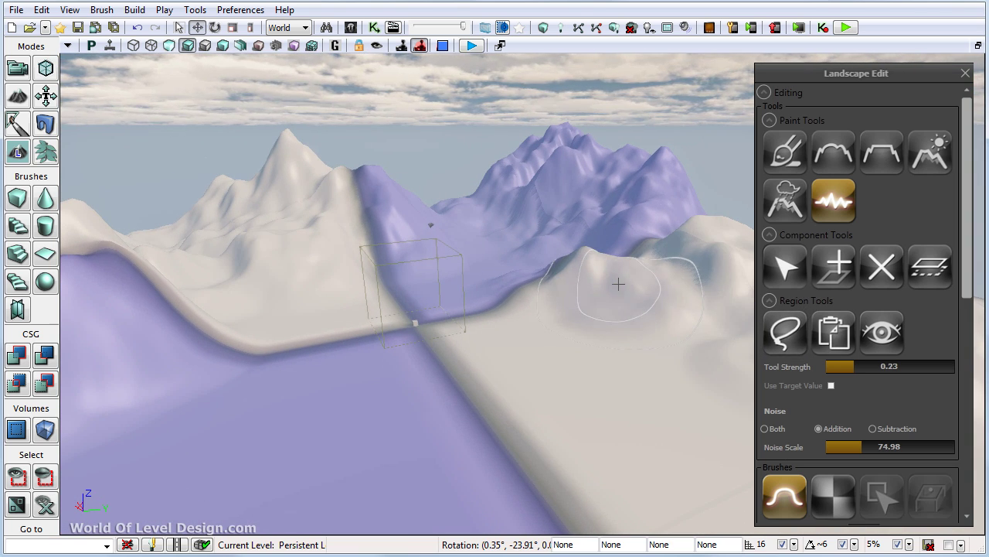
{"action": "right_click_drag", "start_coordinate": [607, 272], "coordinate": [640, 255]}
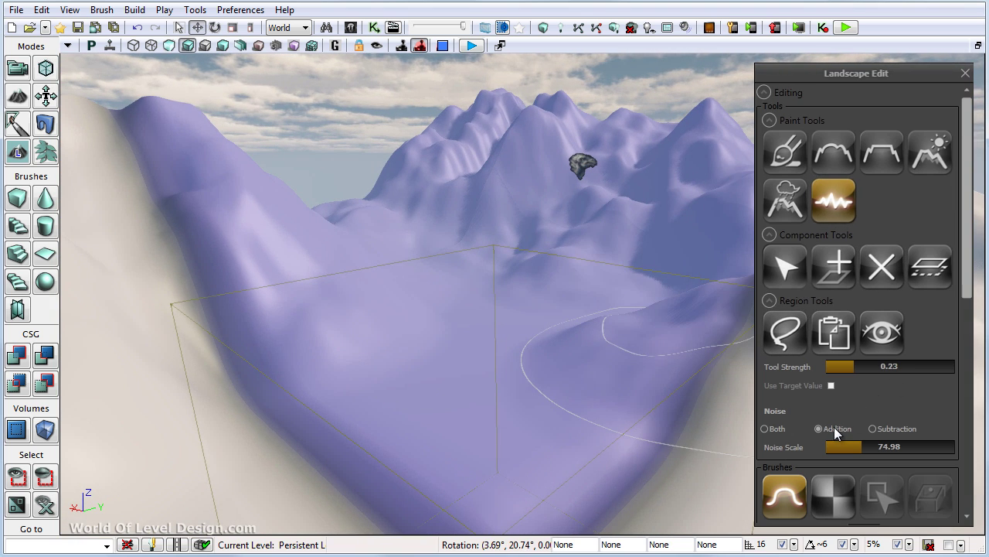
{"action": "left_click", "coordinate": [776, 429]}
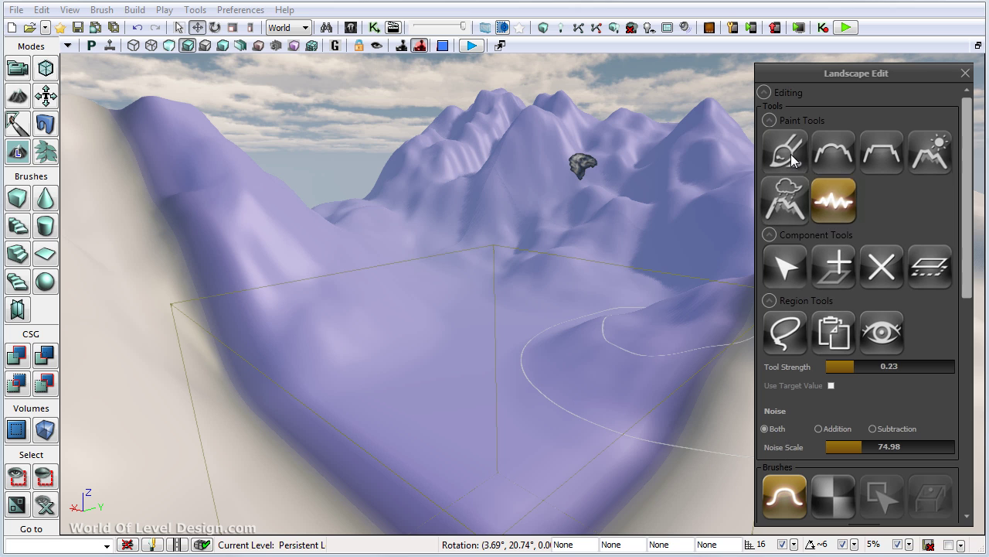
{"action": "left_click", "coordinate": [831, 153]}
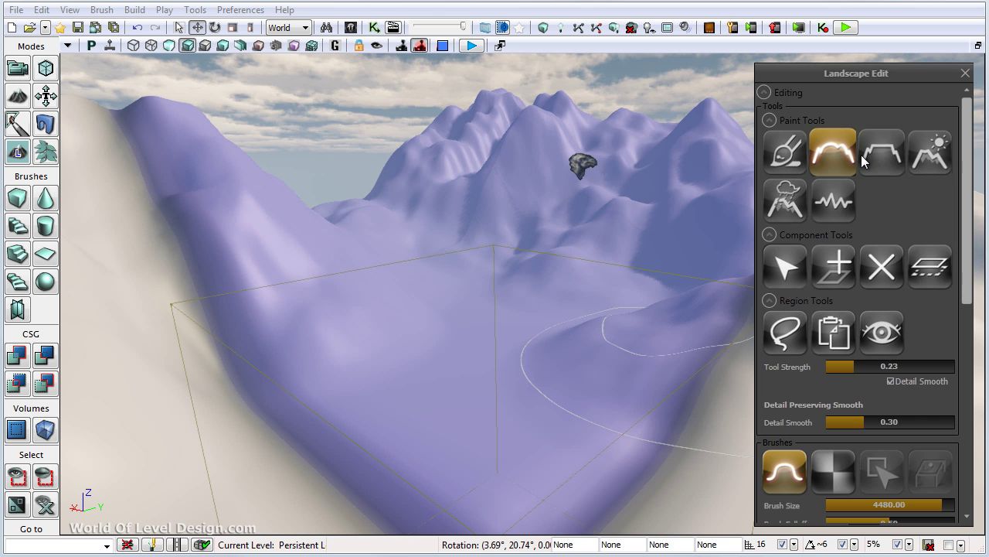
{"action": "left_click", "coordinate": [781, 157]}
{"action": "mouse_move", "coordinate": [585, 180]}
{"action": "right_mouse_down"}
{"action": "mouse_move", "coordinate": [533, 190]}
{"action": "mouse_move", "coordinate": [532, 199]}
{"action": "right_mouse_up"}
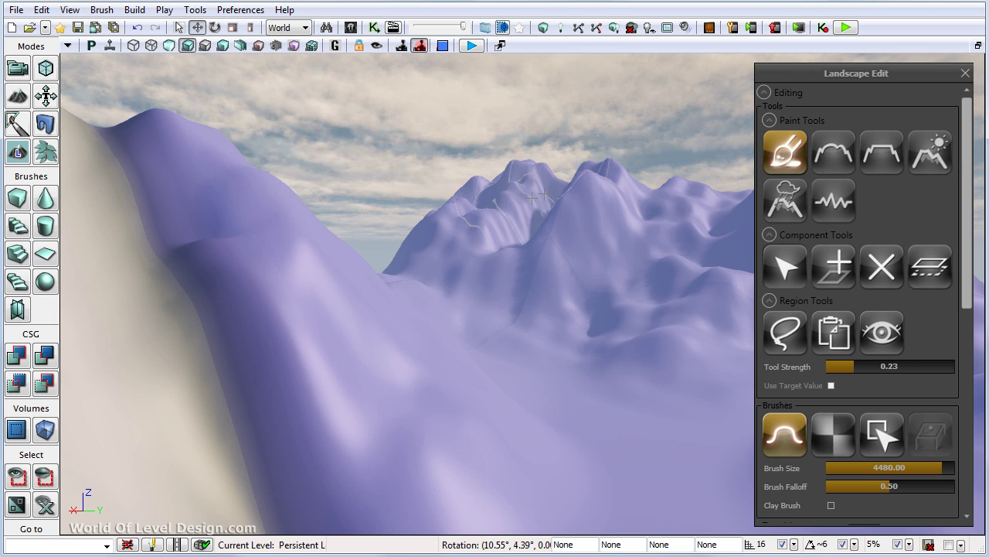
{"action": "left_click", "coordinate": [935, 154]}
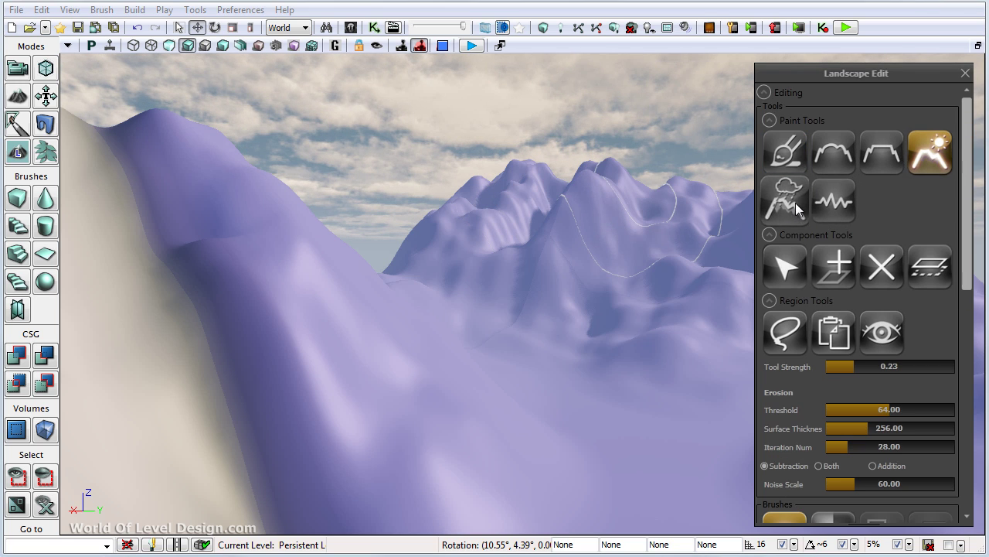
{"action": "left_click", "coordinate": [794, 202]}
{"action": "left_click", "coordinate": [798, 155]}
{"action": "mouse_move", "coordinate": [536, 199]}
{"action": "right_mouse_down"}
{"action": "mouse_move", "coordinate": [514, 201]}
{"action": "mouse_move", "coordinate": [531, 206]}
{"action": "right_mouse_up"}
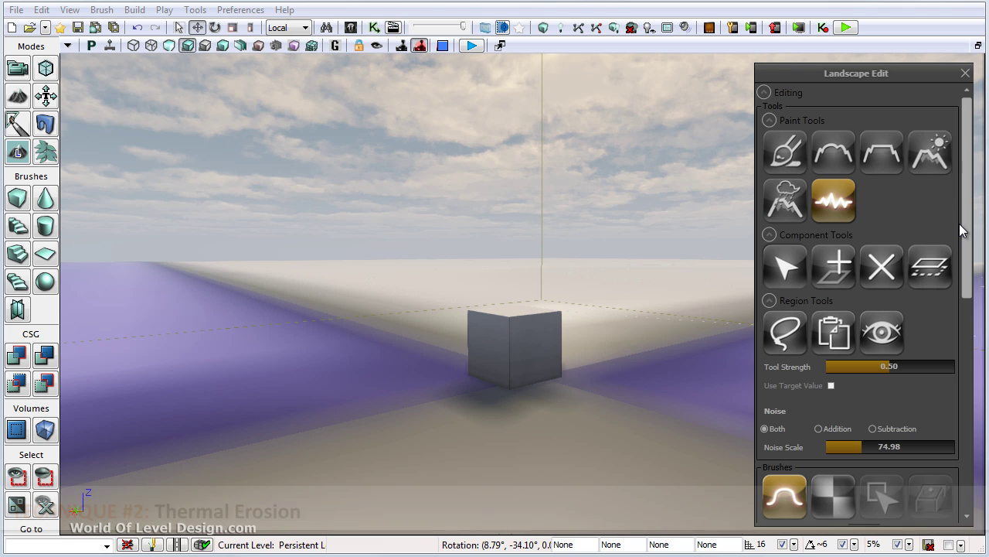
Step: Select the Thermal Erosion tool, try a Subtraction stroke across the flat landscape, and undo it
{"action": "left_click", "coordinate": [934, 154]}
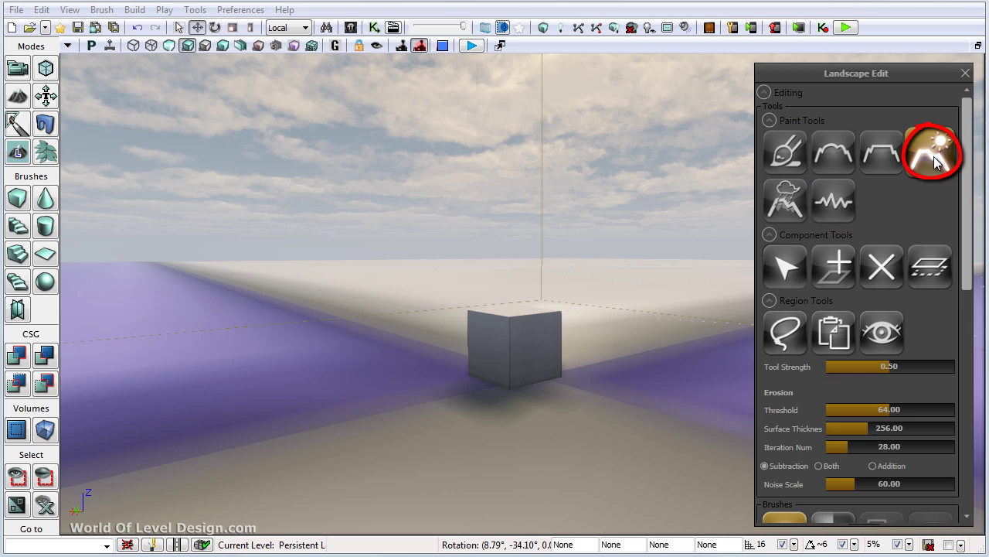
{"action": "right_click_drag", "start_coordinate": [510, 313], "coordinate": [339, 392]}
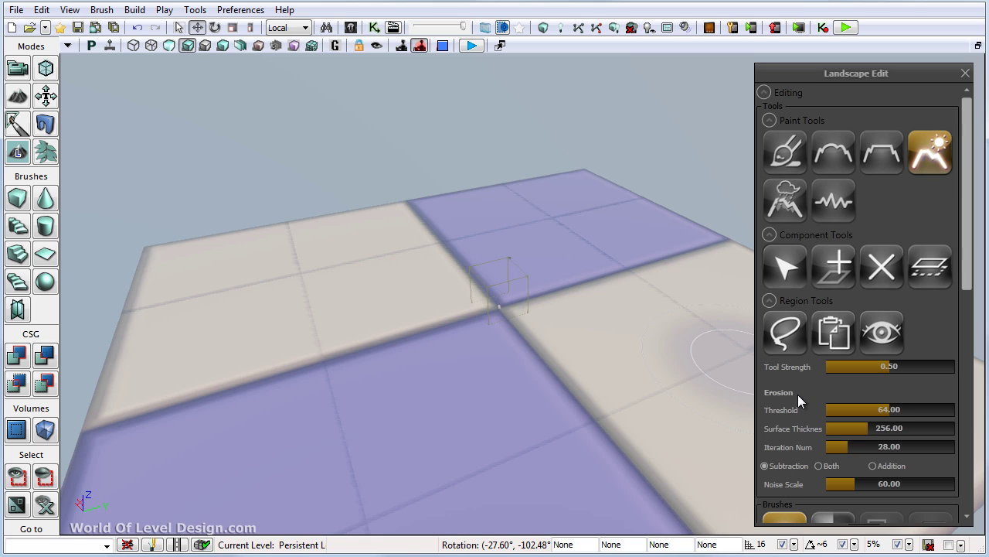
{"action": "mouse_move", "coordinate": [516, 242]}
{"action": "left_mouse_down", "text": "ctrl"}
{"action": "mouse_move", "coordinate": [347, 270]}
{"action": "mouse_move", "coordinate": [251, 323]}
{"action": "mouse_move", "coordinate": [301, 367]}
{"action": "mouse_move", "coordinate": [460, 280]}
{"action": "mouse_move", "coordinate": [582, 230]}
{"action": "mouse_move", "coordinate": [360, 429]}
{"action": "mouse_move", "coordinate": [353, 450]}
{"action": "left_mouse_up", "text": "ctrl"}
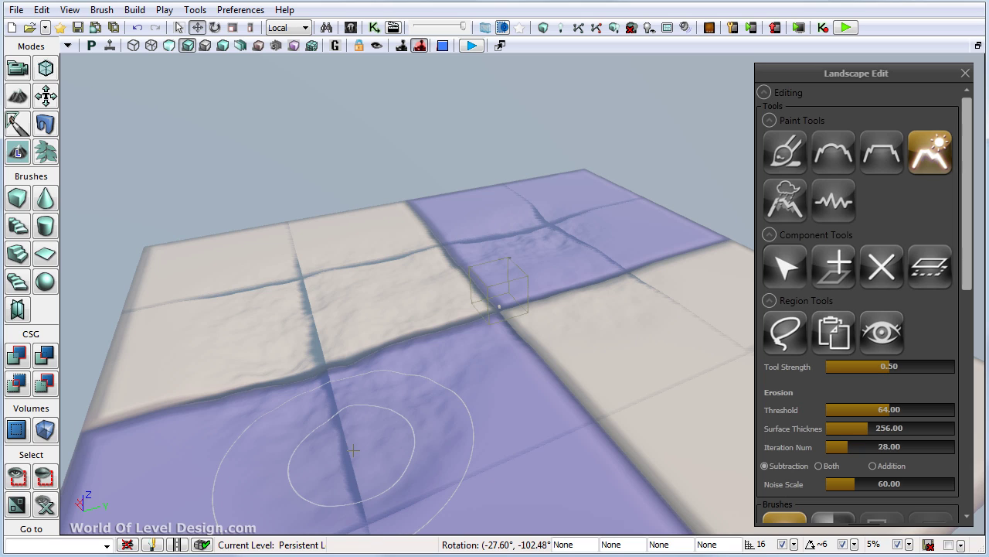
{"action": "key", "text": "ctrl+z"}
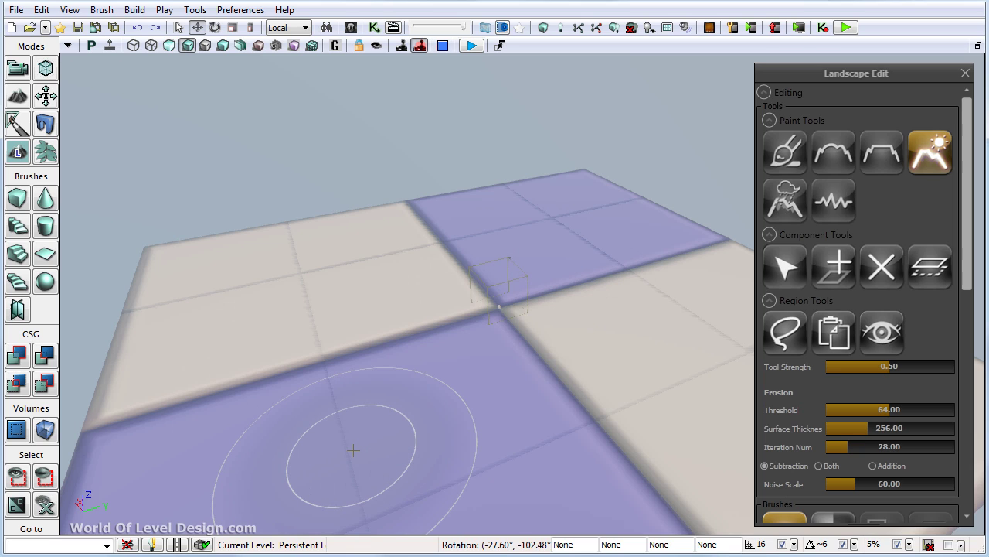
Step: Raise the tool strength to 0.96, try the erosion on the flat landscape again, and undo the strokes
{"action": "left_click_drag", "start_coordinate": [897, 371], "coordinate": [913, 361]}
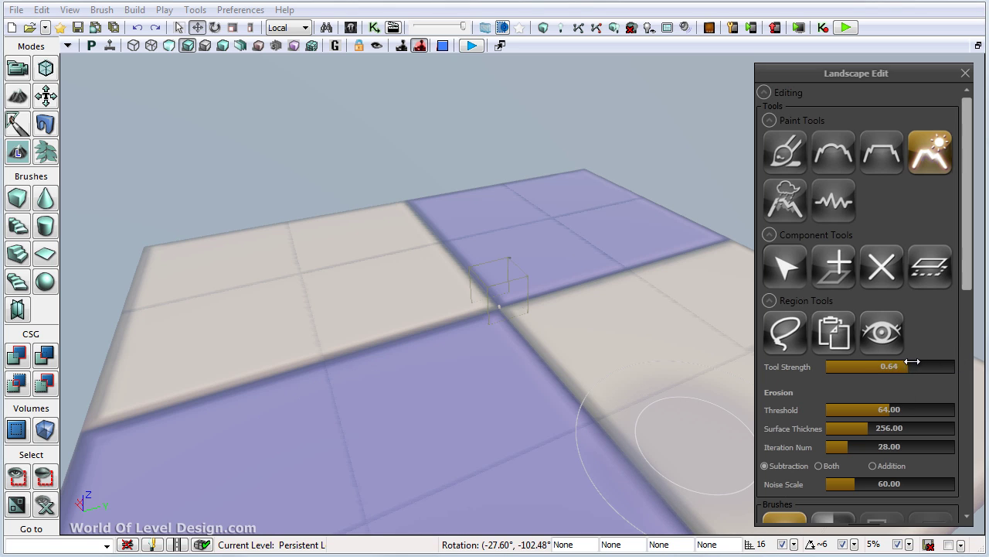
{"action": "mouse_move", "coordinate": [543, 211]}
{"action": "left_mouse_down", "text": "ctrl"}
{"action": "mouse_move", "coordinate": [545, 232]}
{"action": "mouse_move", "coordinate": [518, 278]}
{"action": "mouse_move", "coordinate": [433, 332]}
{"action": "mouse_move", "coordinate": [325, 379]}
{"action": "mouse_move", "coordinate": [353, 416]}
{"action": "left_mouse_up", "text": "ctrl"}
{"action": "right_click_drag", "start_coordinate": [452, 362], "coordinate": [473, 330]}
{"action": "key", "text": "ctrl+z"}
{"action": "key", "text": "ctrl+z"}
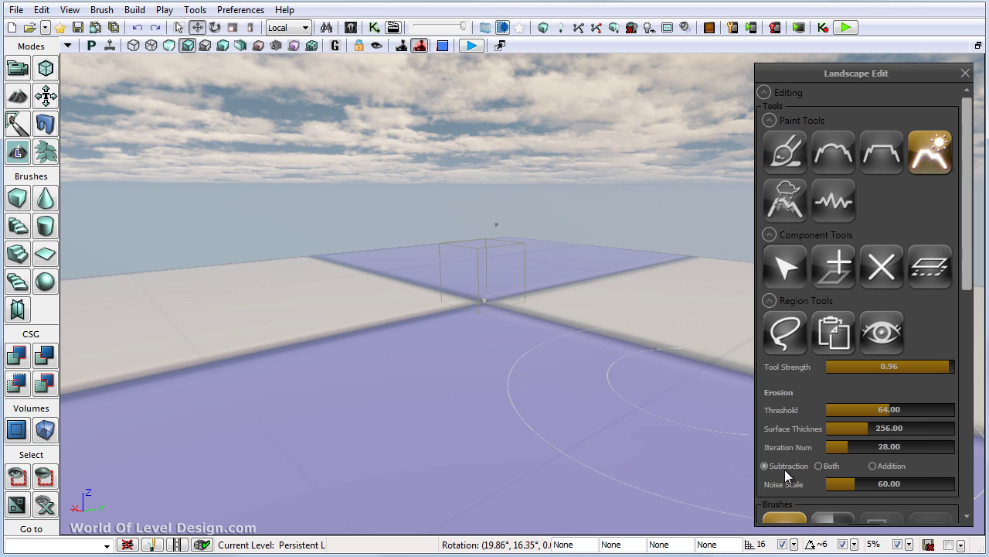
Step: Try Thermal Erosion with the noise mode set to Both on the flat landscape, and undo the stroke
{"action": "left_click", "coordinate": [822, 467]}
{"action": "left_click", "coordinate": [379, 287], "text": "ctrl"}
{"action": "right_click_drag", "start_coordinate": [379, 288], "coordinate": [293, 226]}
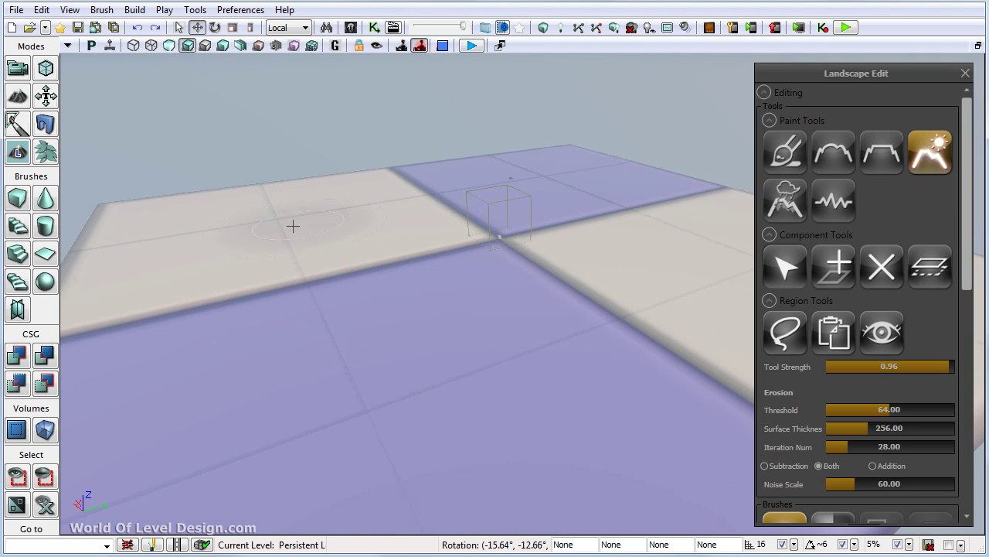
{"action": "mouse_move", "coordinate": [195, 240]}
{"action": "left_mouse_down"}
{"action": "mouse_move", "coordinate": [287, 205]}
{"action": "mouse_move", "coordinate": [194, 276]}
{"action": "mouse_move", "coordinate": [256, 285]}
{"action": "mouse_move", "coordinate": [351, 393]}
{"action": "mouse_move", "coordinate": [423, 381]}
{"action": "mouse_move", "coordinate": [497, 303]}
{"action": "mouse_move", "coordinate": [492, 288]}
{"action": "left_mouse_up"}
{"action": "key", "text": "ctrl+z"}
Step: Set the erosion noise mode to Addition and paint a mountain range across the far purple section
{"action": "left_click", "coordinate": [892, 468]}
{"action": "mouse_move", "coordinate": [574, 397]}
{"action": "right_mouse_down"}
{"action": "mouse_move", "coordinate": [596, 366]}
{"action": "mouse_move", "coordinate": [582, 376]}
{"action": "mouse_move", "coordinate": [595, 399]}
{"action": "mouse_move", "coordinate": [581, 379]}
{"action": "mouse_move", "coordinate": [548, 373]}
{"action": "right_mouse_up"}
{"action": "key", "text": "w"}
{"action": "key", "text": "w"}
{"action": "key", "text": "s"}
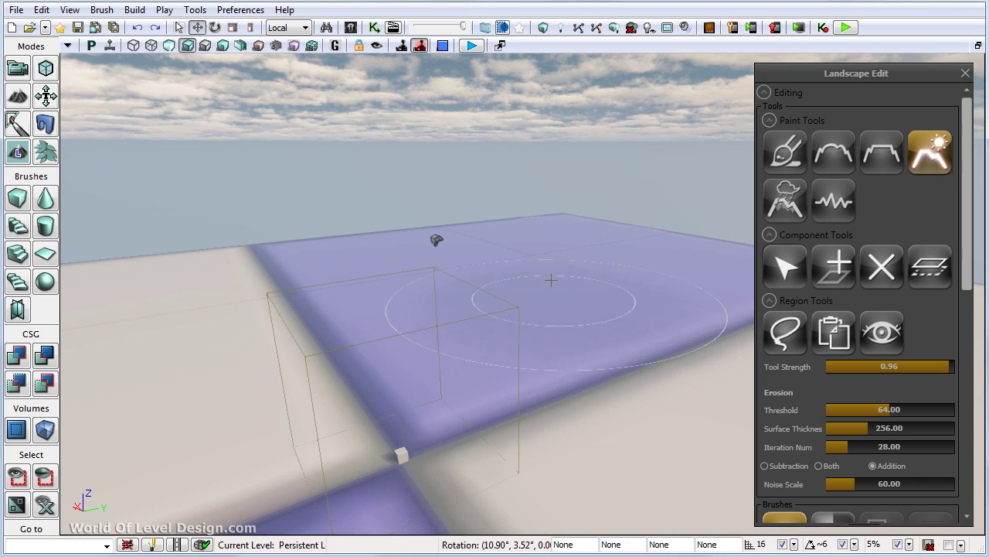
{"action": "mouse_move", "coordinate": [515, 256]}
{"action": "left_mouse_down", "text": "ctrl"}
{"action": "mouse_move", "coordinate": [498, 269]}
{"action": "mouse_move", "coordinate": [576, 258]}
{"action": "mouse_move", "coordinate": [529, 262]}
{"action": "mouse_move", "coordinate": [449, 247]}
{"action": "mouse_move", "coordinate": [342, 254]}
{"action": "mouse_move", "coordinate": [362, 266]}
{"action": "mouse_move", "coordinate": [157, 289]}
{"action": "mouse_move", "coordinate": [239, 267]}
{"action": "left_mouse_up", "text": "ctrl"}
Step: Extend the eroded mountains from the purple section into the neighbouring white section
{"action": "key", "text": "s"}
{"action": "mouse_move", "coordinate": [534, 302]}
{"action": "right_mouse_down"}
{"action": "mouse_move", "coordinate": [561, 355]}
{"action": "mouse_move", "coordinate": [574, 347]}
{"action": "mouse_move", "coordinate": [565, 332]}
{"action": "mouse_move", "coordinate": [537, 332]}
{"action": "mouse_move", "coordinate": [517, 349]}
{"action": "right_mouse_up"}
{"action": "key", "text": "d"}
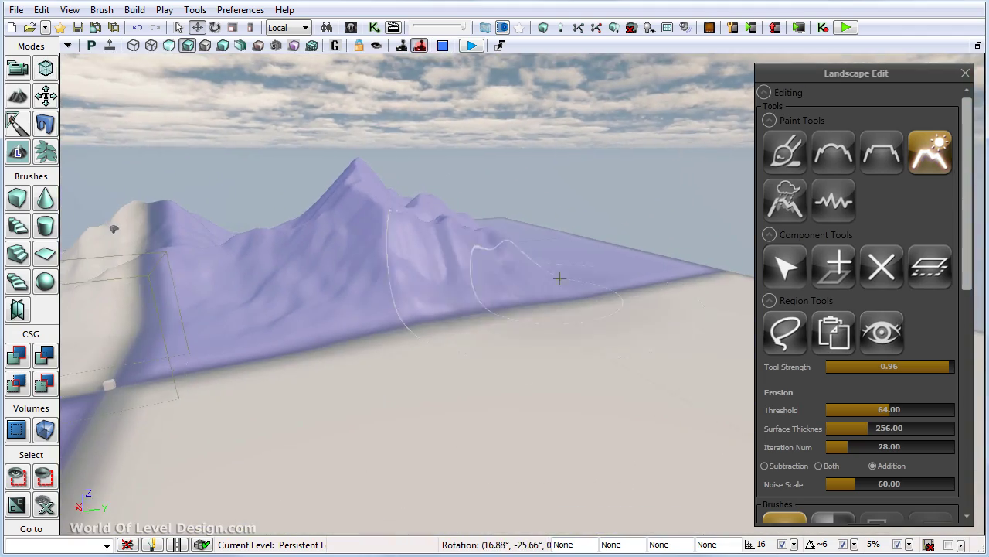
{"action": "mouse_move", "coordinate": [575, 276]}
{"action": "left_mouse_down", "text": "ctrl"}
{"action": "mouse_move", "coordinate": [640, 298]}
{"action": "mouse_move", "coordinate": [665, 289]}
{"action": "mouse_move", "coordinate": [704, 309]}
{"action": "left_mouse_up", "text": "ctrl"}
{"action": "mouse_move", "coordinate": [704, 309]}
{"action": "right_mouse_down"}
{"action": "mouse_move", "coordinate": [724, 303]}
{"action": "mouse_move", "coordinate": [693, 332]}
{"action": "right_mouse_up"}
{"action": "key", "text": "s"}
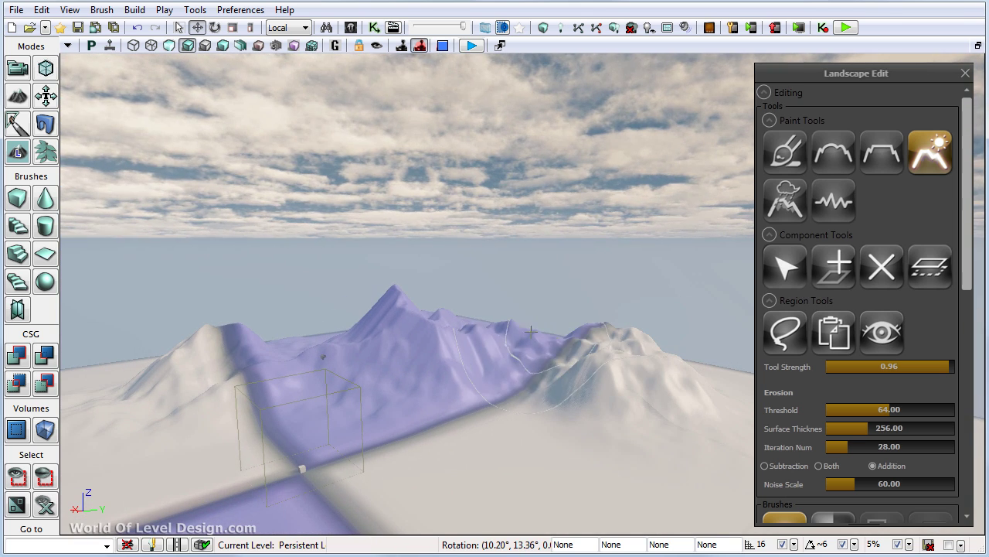
{"action": "left_click_drag", "start_coordinate": [596, 323], "coordinate": [691, 365], "text": "ctrl"}
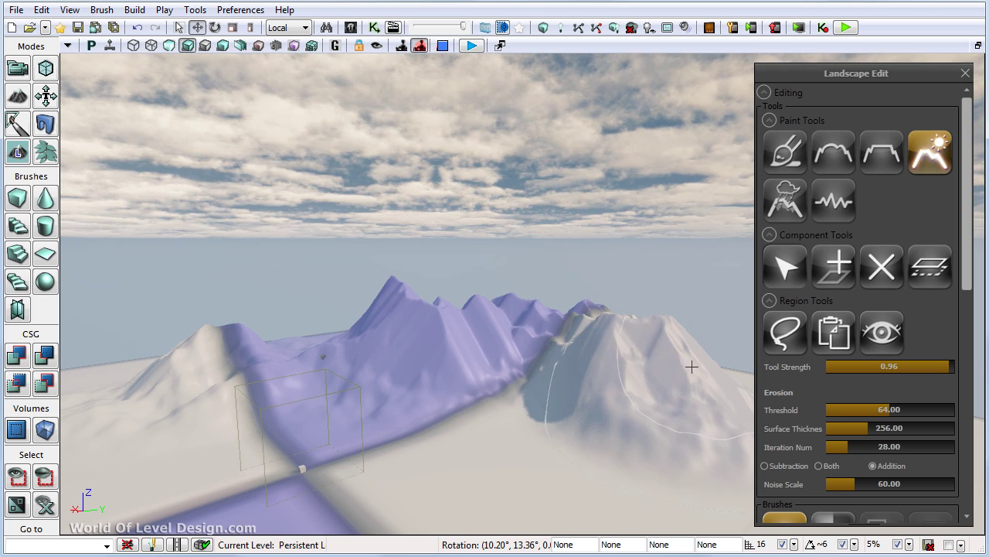
Step: Build up higher peaks and steeper ridges on the purple section with further Thermal Erosion strokes
{"action": "mouse_move", "coordinate": [595, 313]}
{"action": "right_mouse_down"}
{"action": "mouse_move", "coordinate": [598, 279]}
{"action": "mouse_move", "coordinate": [530, 288]}
{"action": "right_mouse_up"}
{"action": "mouse_move", "coordinate": [472, 258]}
{"action": "left_mouse_down", "text": "ctrl"}
{"action": "mouse_move", "coordinate": [466, 188]}
{"action": "mouse_move", "coordinate": [451, 216]}
{"action": "left_mouse_up", "text": "ctrl"}
{"action": "right_click_drag", "start_coordinate": [451, 215], "coordinate": [464, 201]}
{"action": "mouse_move", "coordinate": [464, 201]}
{"action": "left_mouse_down", "text": "ctrl"}
{"action": "mouse_move", "coordinate": [466, 187]}
{"action": "mouse_move", "coordinate": [447, 172]}
{"action": "left_mouse_up", "text": "ctrl"}
{"action": "mouse_move", "coordinate": [447, 171]}
{"action": "right_mouse_down"}
{"action": "mouse_move", "coordinate": [475, 167]}
{"action": "mouse_move", "coordinate": [478, 180]}
{"action": "right_mouse_up"}
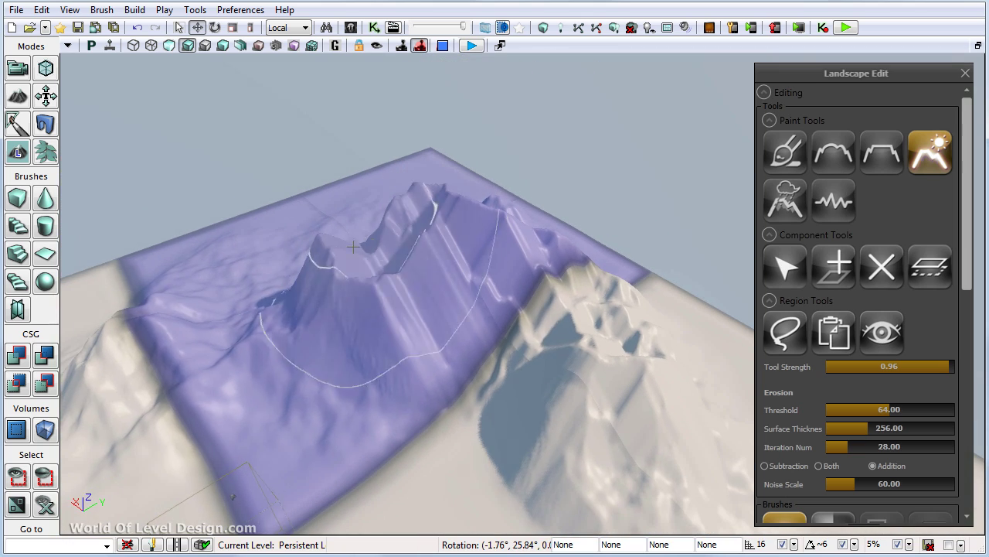
{"action": "mouse_move", "coordinate": [230, 248]}
{"action": "left_mouse_down", "text": "ctrl"}
{"action": "mouse_move", "coordinate": [107, 316]}
{"action": "mouse_move", "coordinate": [223, 330]}
{"action": "mouse_move", "coordinate": [239, 345]}
{"action": "left_mouse_up", "text": "ctrl"}
{"action": "mouse_move", "coordinate": [240, 345]}
{"action": "right_mouse_down"}
{"action": "mouse_move", "coordinate": [261, 348]}
{"action": "mouse_move", "coordinate": [262, 312]}
{"action": "right_mouse_up"}
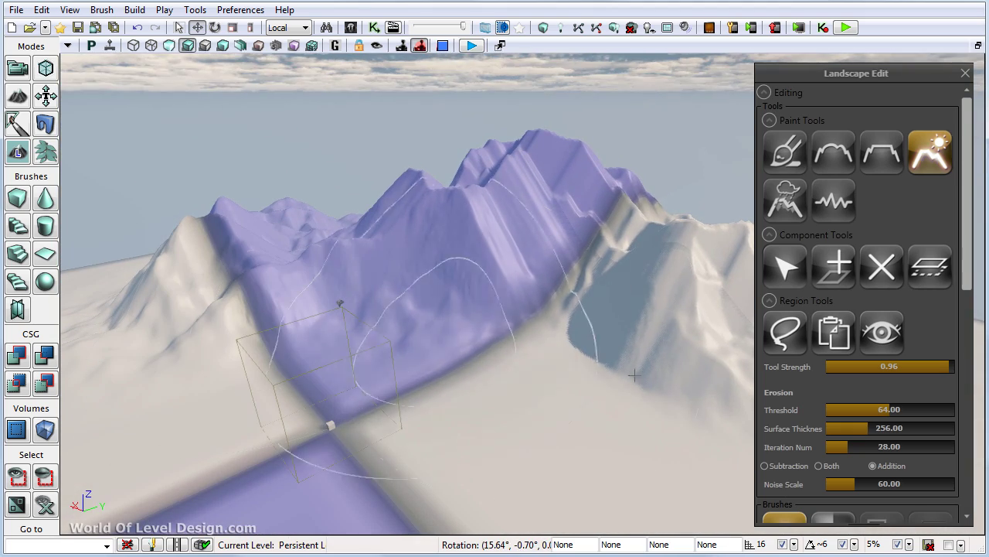
Step: Set the erosion iteration number to 117 and paint mountains over the flat white section beside the purple range
{"action": "left_click_drag", "start_coordinate": [853, 449], "coordinate": [877, 449]}
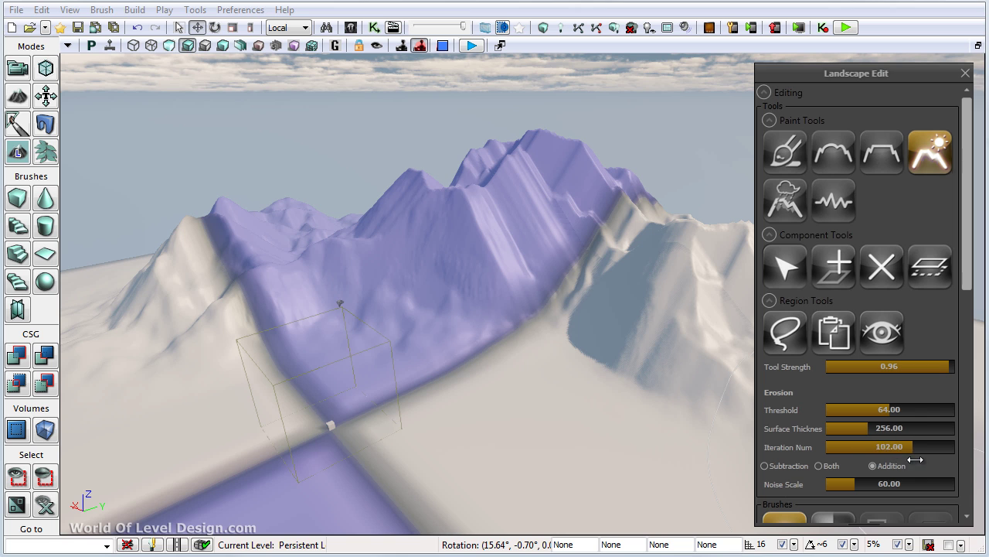
{"action": "right_click_drag", "start_coordinate": [500, 349], "coordinate": [485, 321]}
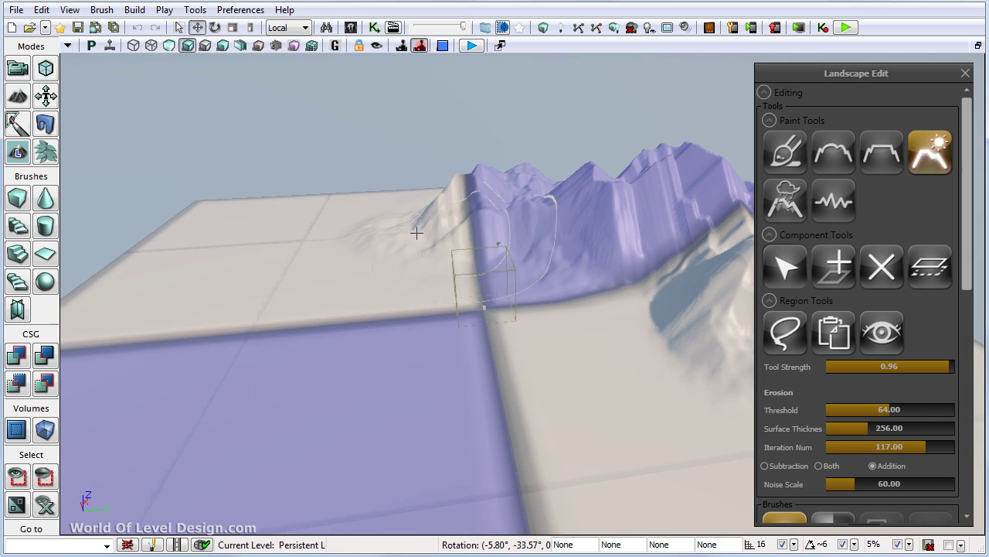
{"action": "mouse_move", "coordinate": [393, 198]}
{"action": "left_mouse_down", "text": "ctrl"}
{"action": "mouse_move", "coordinate": [219, 265]}
{"action": "mouse_move", "coordinate": [249, 261]}
{"action": "mouse_move", "coordinate": [370, 202]}
{"action": "left_mouse_up", "text": "ctrl"}
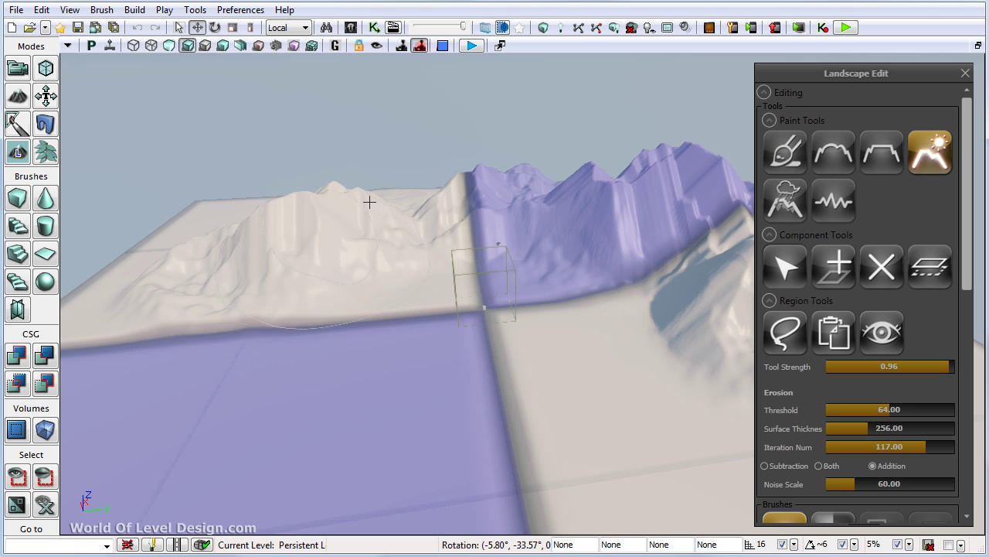
Step: Raise the erosion threshold to 110 and paint across the white and purple mountain ranges
{"action": "left_click_drag", "start_coordinate": [434, 192], "coordinate": [334, 250], "text": "ctrl"}
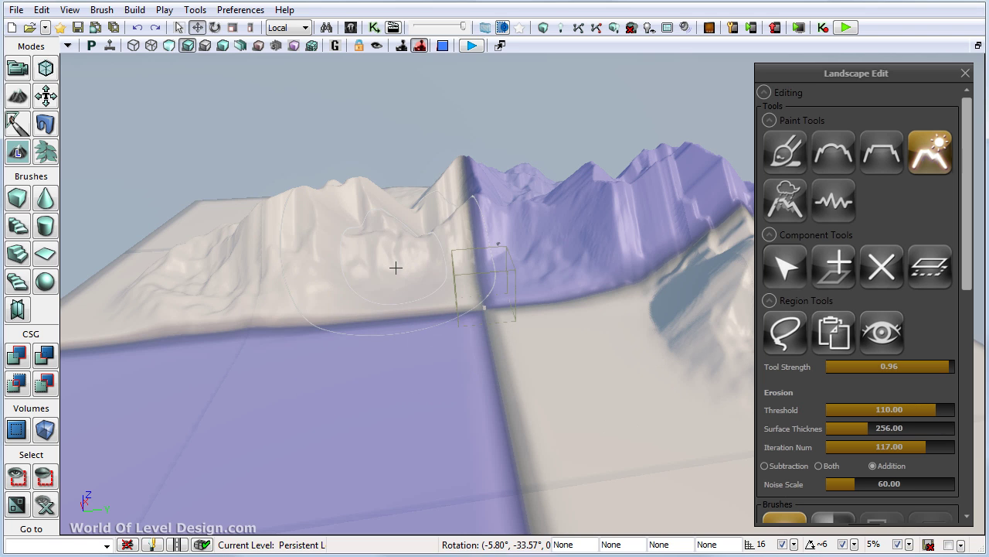
{"action": "scroll", "coordinate": [394, 268], "scroll_direction": "down", "scroll_amount": 4}
{"action": "mouse_move", "coordinate": [286, 249]}
{"action": "left_mouse_down", "text": "ctrl"}
{"action": "mouse_move", "coordinate": [420, 187]}
{"action": "mouse_move", "coordinate": [655, 226]}
{"action": "mouse_move", "coordinate": [692, 266]}
{"action": "left_mouse_up", "text": "ctrl"}
Step: Try an erosion threshold of 10 on the white mountains and undo the stroke
{"action": "left_click_drag", "start_coordinate": [944, 409], "coordinate": [926, 411]}
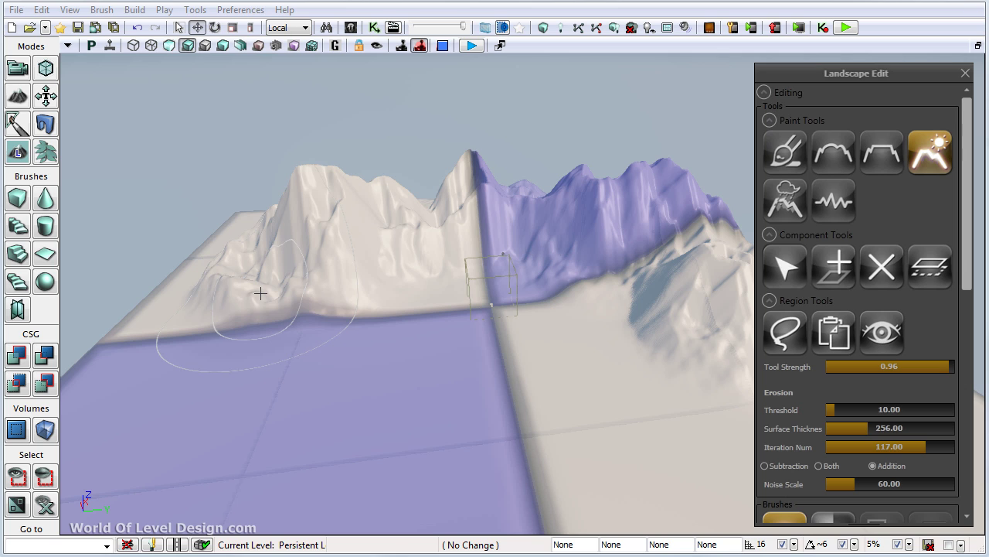
{"action": "mouse_move", "coordinate": [274, 279]}
{"action": "left_mouse_down", "text": "ctrl"}
{"action": "mouse_move", "coordinate": [400, 219]}
{"action": "mouse_move", "coordinate": [463, 236]}
{"action": "left_mouse_up", "text": "ctrl"}
{"action": "key", "text": "ctrl+z"}
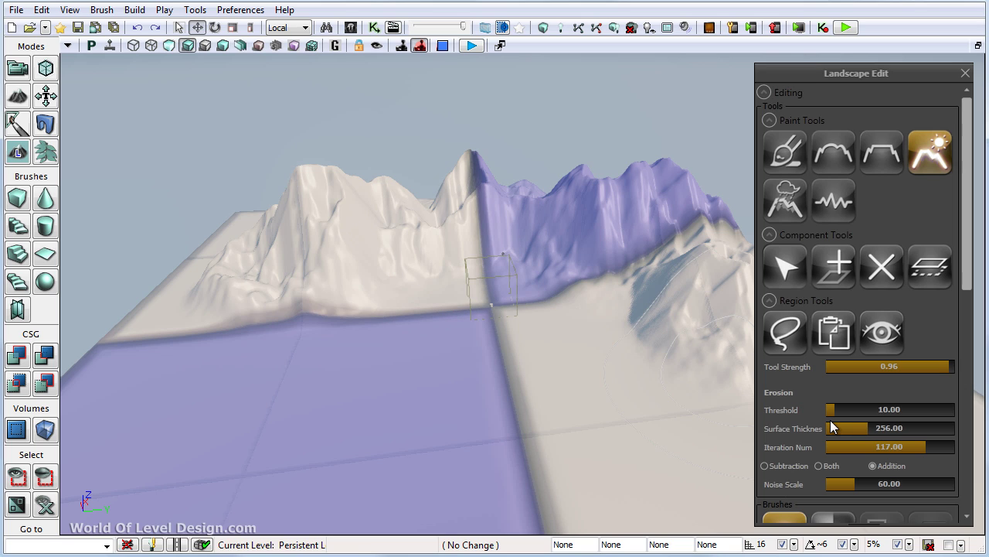
Step: Set the threshold to 70 and the iteration number to 82, and extend the smaller white mountain range outward
{"action": "right_click_drag", "start_coordinate": [444, 340], "coordinate": [473, 331]}
{"action": "key", "text": "w"}
{"action": "right_click_drag", "start_coordinate": [604, 290], "coordinate": [705, 466]}
{"action": "key", "text": "w"}
{"action": "key", "text": "s"}
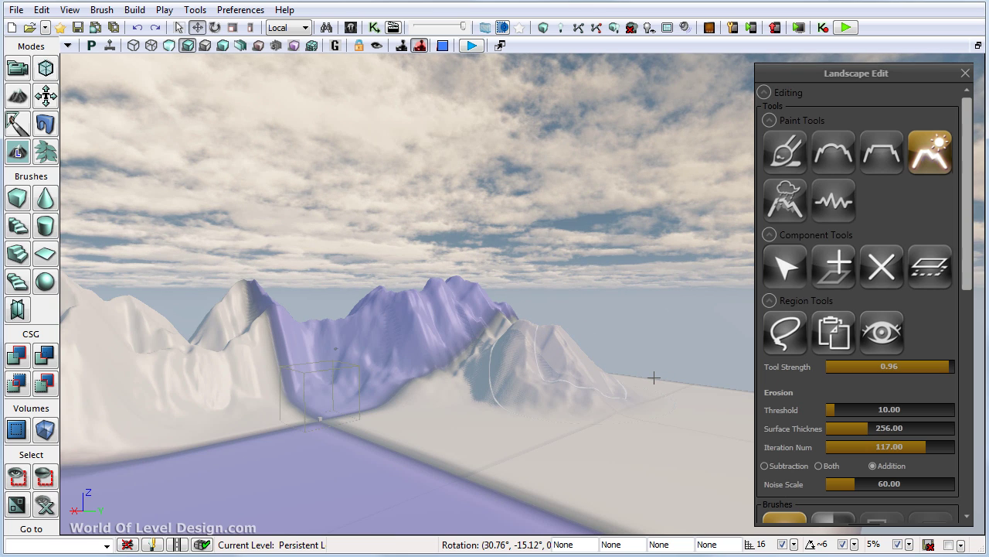
{"action": "left_click_drag", "start_coordinate": [920, 447], "coordinate": [895, 447]}
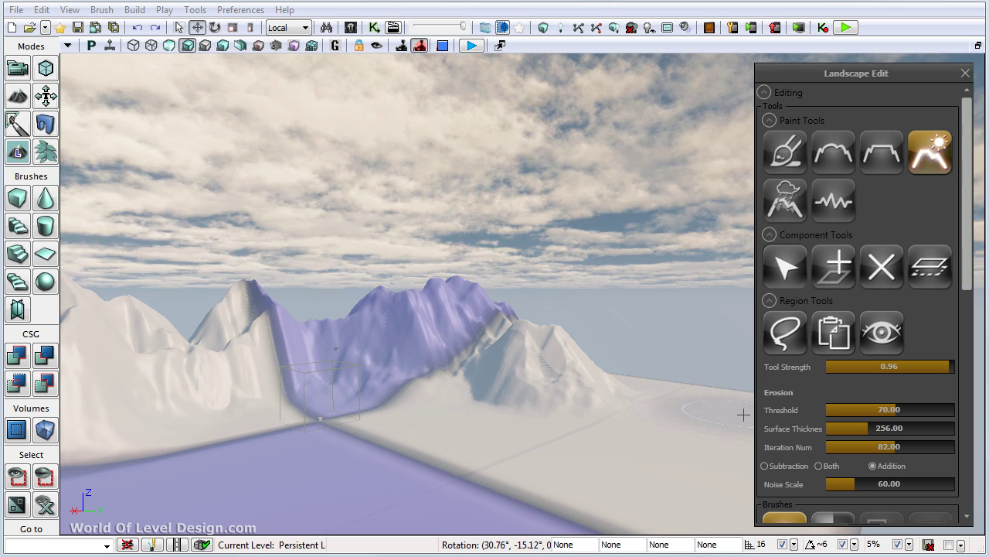
{"action": "right_click_drag", "start_coordinate": [588, 382], "coordinate": [585, 395]}
{"action": "key", "text": "w"}
{"action": "key", "text": "d"}
{"action": "key", "text": "s"}
{"action": "mouse_move", "coordinate": [627, 333]}
{"action": "left_mouse_down", "text": "ctrl"}
{"action": "mouse_move", "coordinate": [704, 331]}
{"action": "mouse_move", "coordinate": [648, 307]}
{"action": "left_mouse_up", "text": "ctrl"}
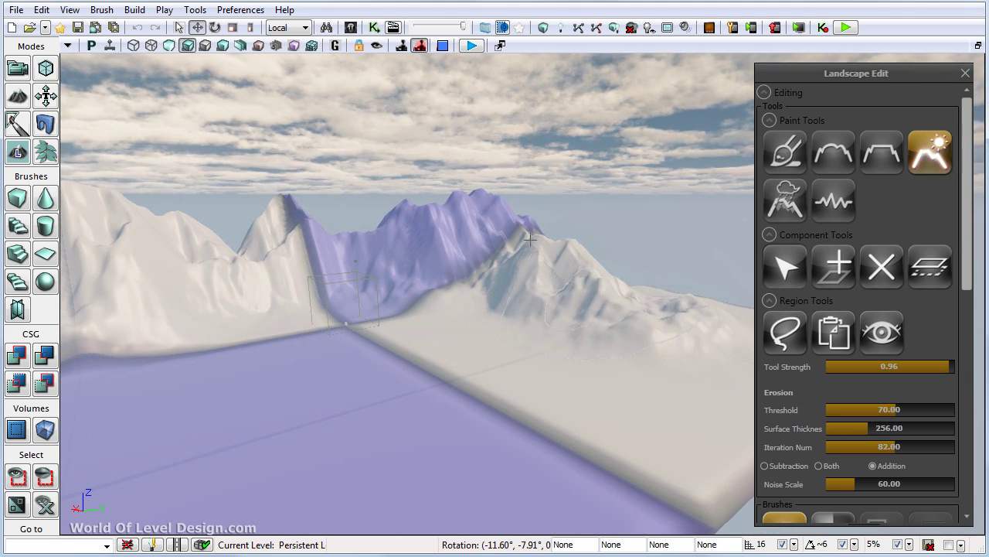
Step: Set the threshold to 62, the iteration number to 78 and the noise mode to Both, and erode the white mountains
{"action": "key", "text": "a"}
{"action": "right_click_drag", "start_coordinate": [589, 271], "coordinate": [591, 270]}
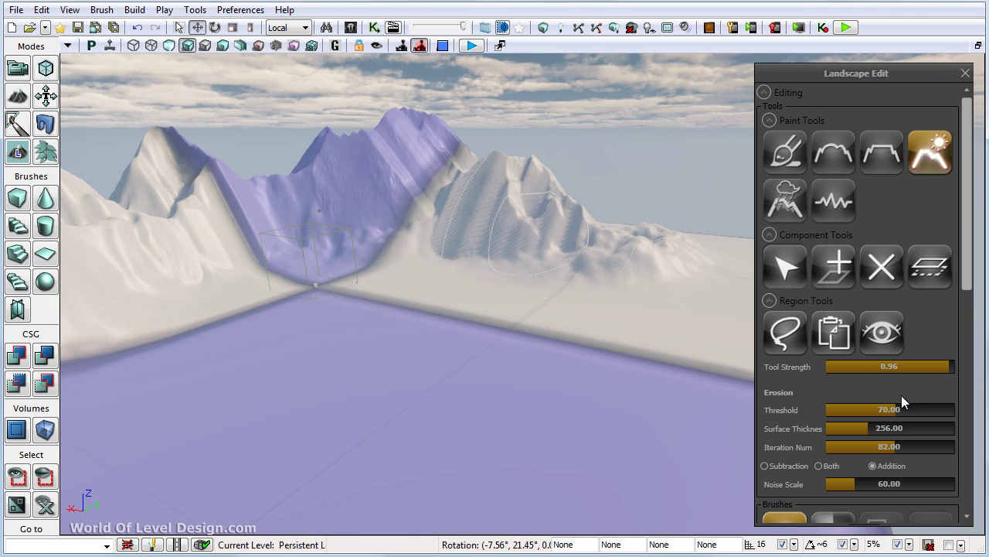
{"action": "left_click_drag", "start_coordinate": [891, 408], "coordinate": [887, 409]}
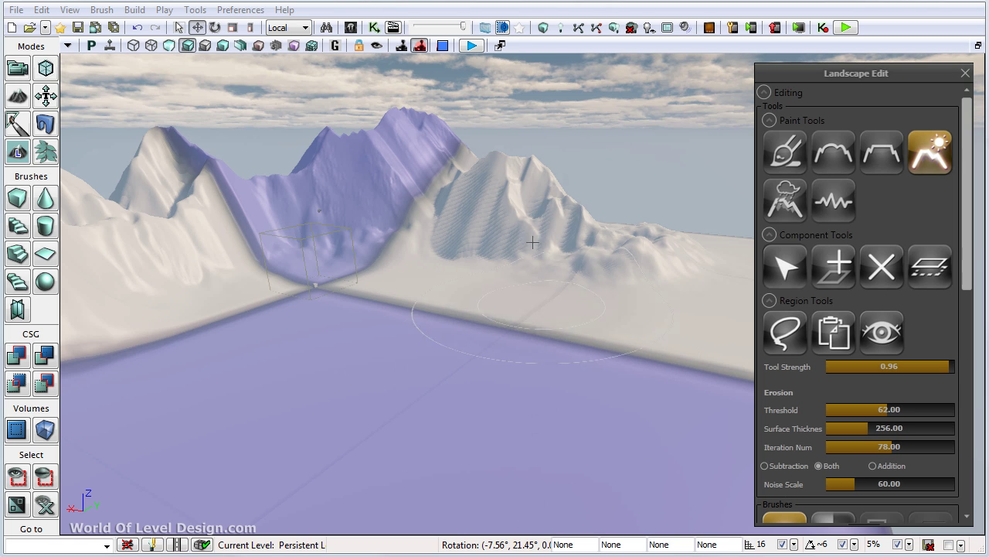
{"action": "right_click_drag", "start_coordinate": [623, 267], "coordinate": [619, 267]}
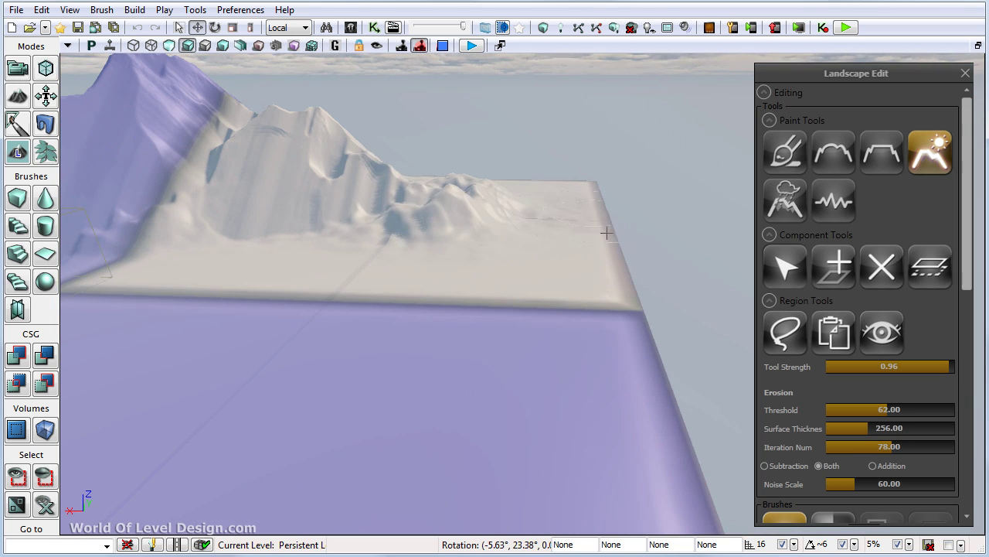
{"action": "left_click_drag", "start_coordinate": [541, 356], "coordinate": [412, 362]}
{"action": "right_click_drag", "start_coordinate": [459, 254], "coordinate": [450, 225]}
{"action": "mouse_move", "coordinate": [473, 283]}
{"action": "left_mouse_down"}
{"action": "mouse_move", "coordinate": [459, 349]}
{"action": "mouse_move", "coordinate": [396, 423]}
{"action": "left_mouse_up"}
Step: Reduce the brush size to 3600 and smooth the base of the white mountains with the Smooth tool
{"action": "mouse_move", "coordinate": [401, 340]}
{"action": "right_mouse_down"}
{"action": "mouse_move", "coordinate": [384, 301]}
{"action": "mouse_move", "coordinate": [393, 267]}
{"action": "mouse_move", "coordinate": [483, 239]}
{"action": "right_mouse_up"}
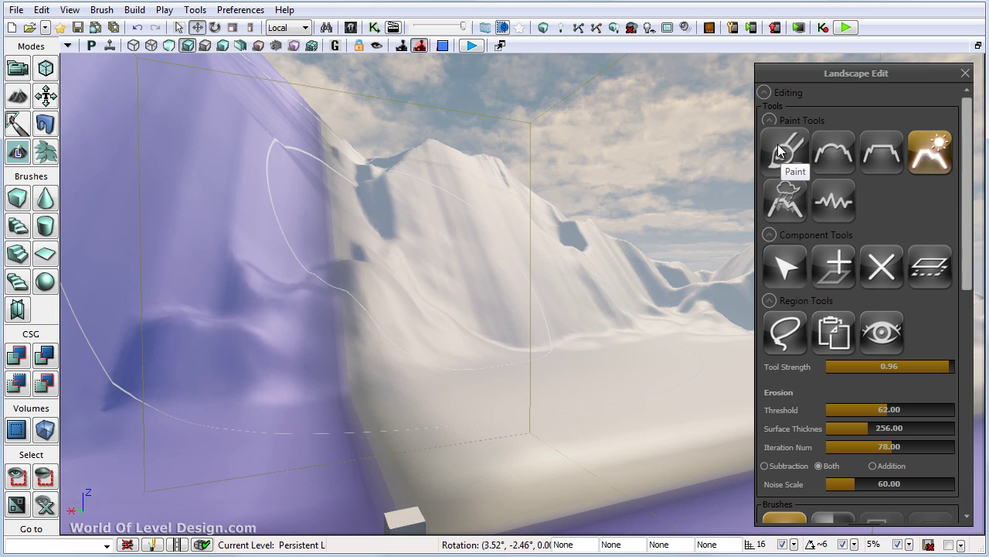
{"action": "left_click", "coordinate": [784, 152]}
{"action": "mouse_move", "coordinate": [544, 271]}
{"action": "right_mouse_down"}
{"action": "mouse_move", "coordinate": [537, 258]}
{"action": "mouse_move", "coordinate": [537, 375]}
{"action": "mouse_move", "coordinate": [640, 406]}
{"action": "right_mouse_up"}
{"action": "key", "text": "bracketleft"}
{"action": "key", "text": "bracketleft"}
{"action": "key", "text": "bracketleft"}
{"action": "left_click", "coordinate": [831, 155]}
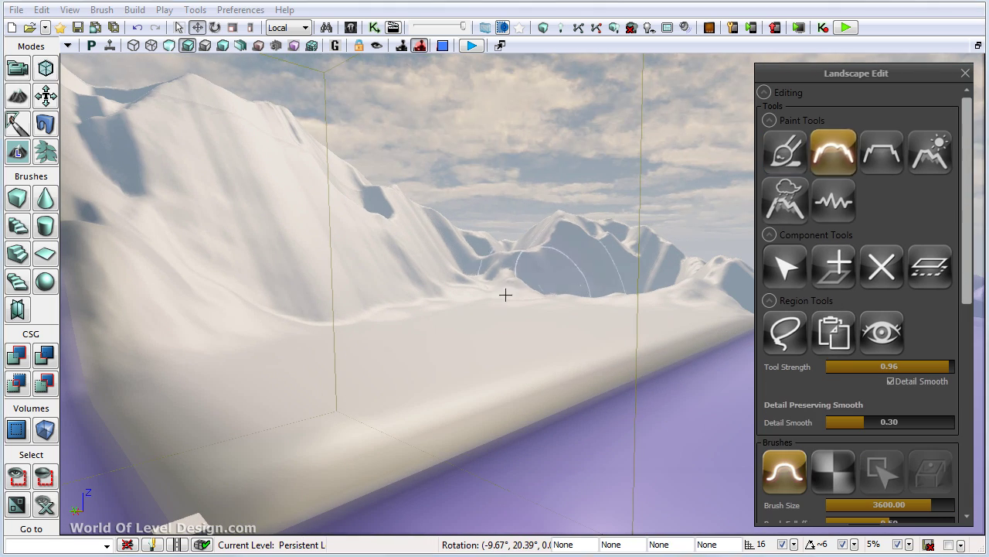
{"action": "left_click_drag", "start_coordinate": [335, 312], "coordinate": [291, 305], "text": "ctrl"}
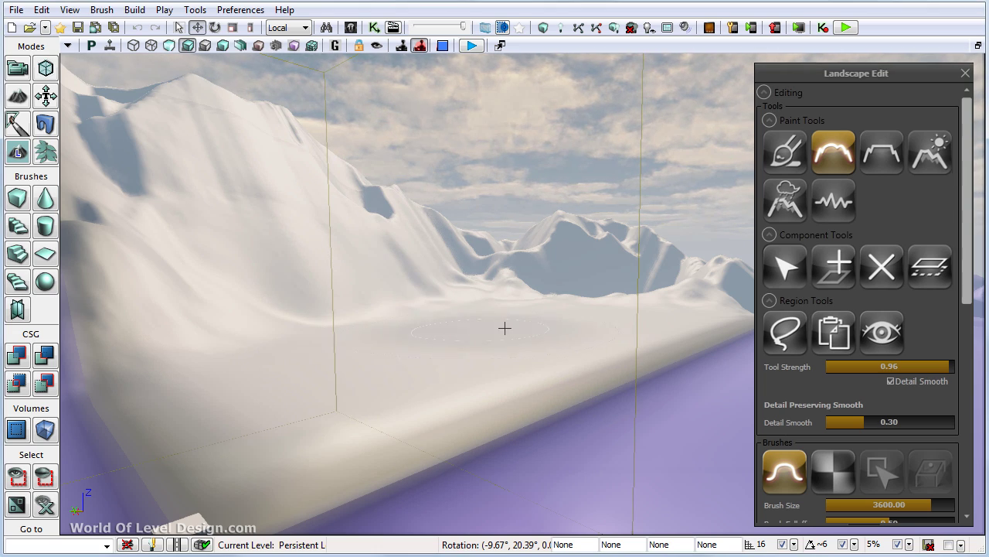
Step: Switch to the Noise tool, try a stroke at the foot of the white mountains, and undo it
{"action": "mouse_move", "coordinate": [585, 338]}
{"action": "right_mouse_down"}
{"action": "mouse_move", "coordinate": [616, 321]}
{"action": "mouse_move", "coordinate": [585, 347]}
{"action": "right_mouse_up"}
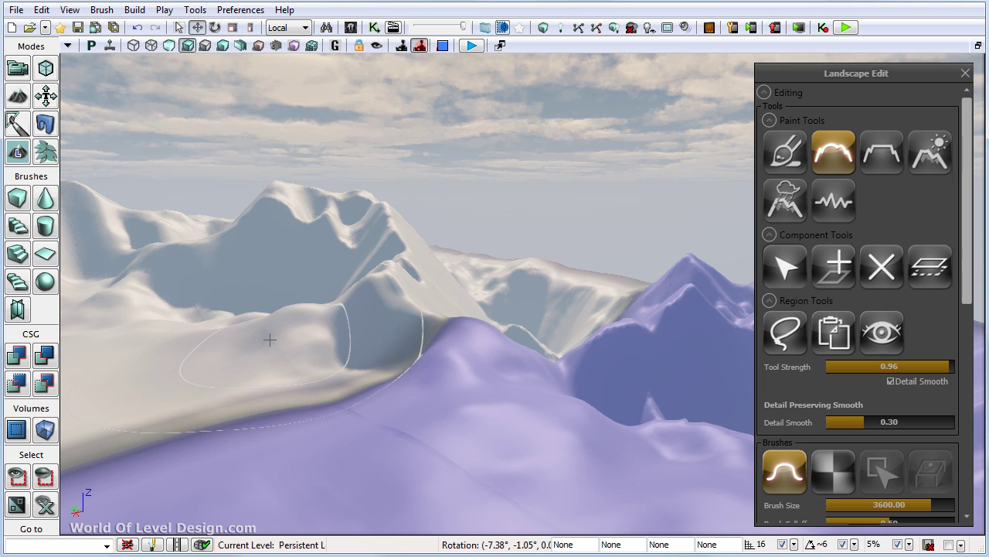
{"action": "left_click", "coordinate": [842, 206]}
{"action": "right_click_drag", "start_coordinate": [539, 252], "coordinate": [526, 261]}
{"action": "mouse_move", "coordinate": [475, 281]}
{"action": "left_mouse_down"}
{"action": "mouse_move", "coordinate": [404, 286]}
{"action": "mouse_move", "coordinate": [408, 306]}
{"action": "left_mouse_up"}
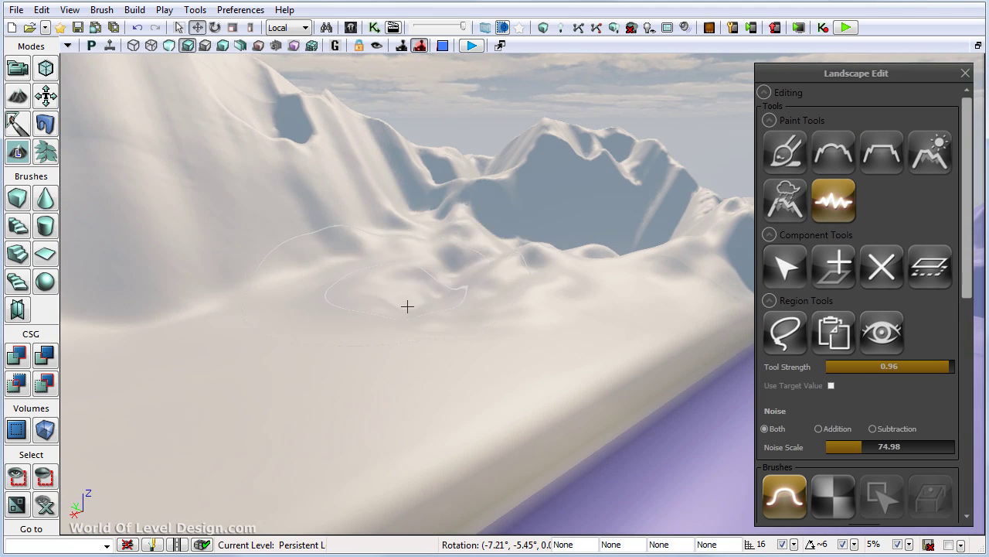
{"action": "key", "text": "ctrl+z"}
Step: Lower the tool strength to 0.08 and paint subtle noise over the valley floor and mountain slopes
{"action": "left_click_drag", "start_coordinate": [916, 368], "coordinate": [828, 367]}
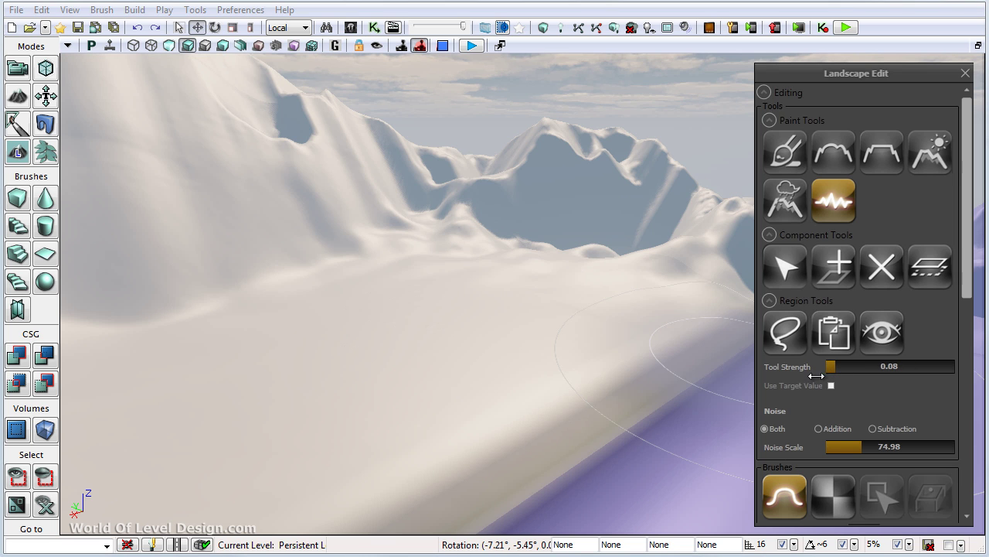
{"action": "mouse_move", "coordinate": [410, 317]}
{"action": "left_mouse_down", "text": "ctrl"}
{"action": "mouse_move", "coordinate": [378, 276]}
{"action": "mouse_move", "coordinate": [605, 311]}
{"action": "mouse_move", "coordinate": [499, 313]}
{"action": "left_mouse_up", "text": "ctrl"}
{"action": "mouse_move", "coordinate": [386, 306]}
{"action": "right_mouse_down"}
{"action": "mouse_move", "coordinate": [362, 296]}
{"action": "mouse_move", "coordinate": [384, 269]}
{"action": "right_mouse_up"}
{"action": "mouse_move", "coordinate": [435, 205]}
{"action": "left_mouse_down", "text": "ctrl"}
{"action": "mouse_move", "coordinate": [380, 180]}
{"action": "mouse_move", "coordinate": [418, 129]}
{"action": "mouse_move", "coordinate": [495, 185]}
{"action": "left_mouse_up", "text": "ctrl"}
Step: Switch back to the Thermal Erosion tool
{"action": "right_click_drag", "start_coordinate": [355, 265], "coordinate": [324, 235]}
{"action": "mouse_move", "coordinate": [476, 190]}
{"action": "right_mouse_down"}
{"action": "mouse_move", "coordinate": [482, 202]}
{"action": "mouse_move", "coordinate": [482, 181]}
{"action": "right_mouse_up"}
{"action": "middle_click_drag", "start_coordinate": [482, 181], "coordinate": [508, 240]}
{"action": "right_click_drag", "start_coordinate": [508, 240], "coordinate": [516, 267]}
{"action": "left_click", "coordinate": [931, 146]}
{"action": "middle_click_drag", "start_coordinate": [516, 268], "coordinate": [516, 279]}
{"action": "right_click_drag", "start_coordinate": [515, 278], "coordinate": [513, 268]}
{"action": "right_click_drag", "start_coordinate": [395, 289], "coordinate": [502, 368]}
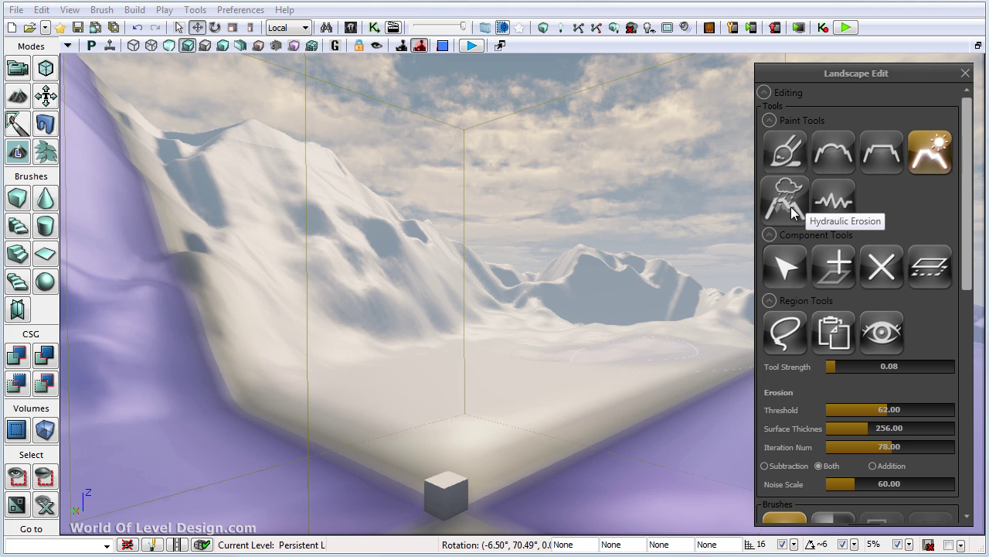
Step: Switch to the Hydraulic Erosion tool and paint a test stroke on the flat purple part of the landscape
{"action": "left_click", "coordinate": [788, 206]}
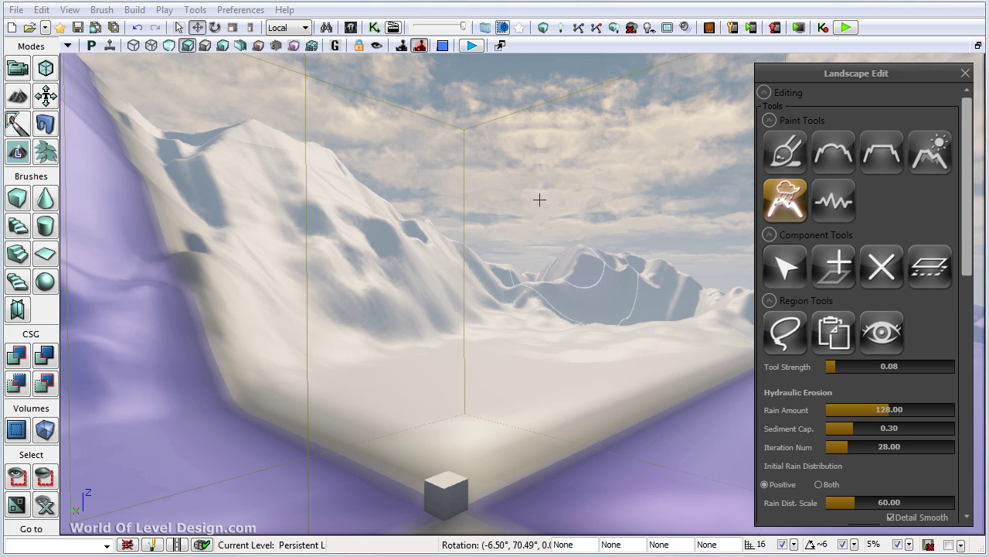
{"action": "mouse_move", "coordinate": [503, 299]}
{"action": "right_mouse_down"}
{"action": "mouse_move", "coordinate": [663, 298]}
{"action": "mouse_move", "coordinate": [689, 373]}
{"action": "mouse_move", "coordinate": [680, 380]}
{"action": "mouse_move", "coordinate": [838, 367]}
{"action": "right_mouse_up"}
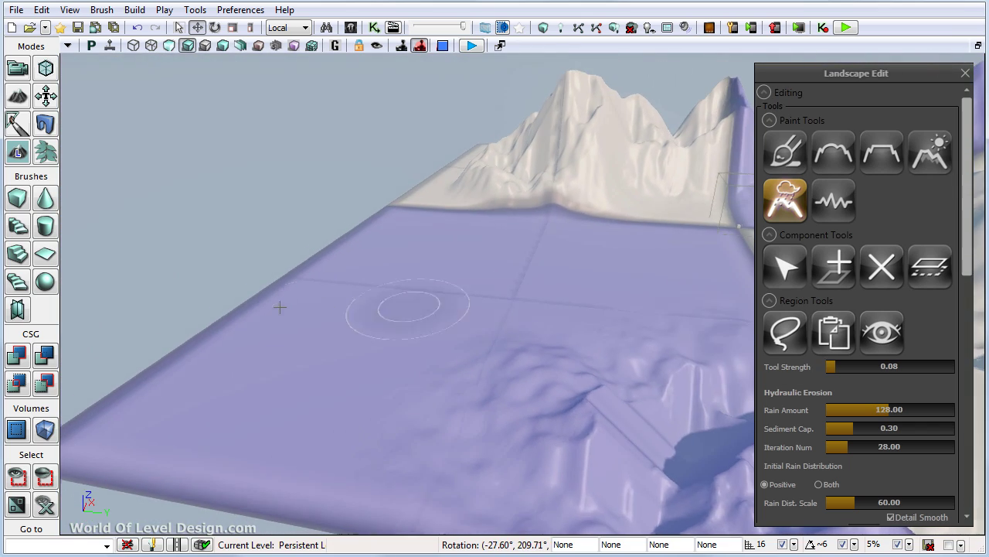
{"action": "left_click", "coordinate": [321, 379]}
{"action": "right_click_drag", "start_coordinate": [320, 379], "coordinate": [378, 395]}
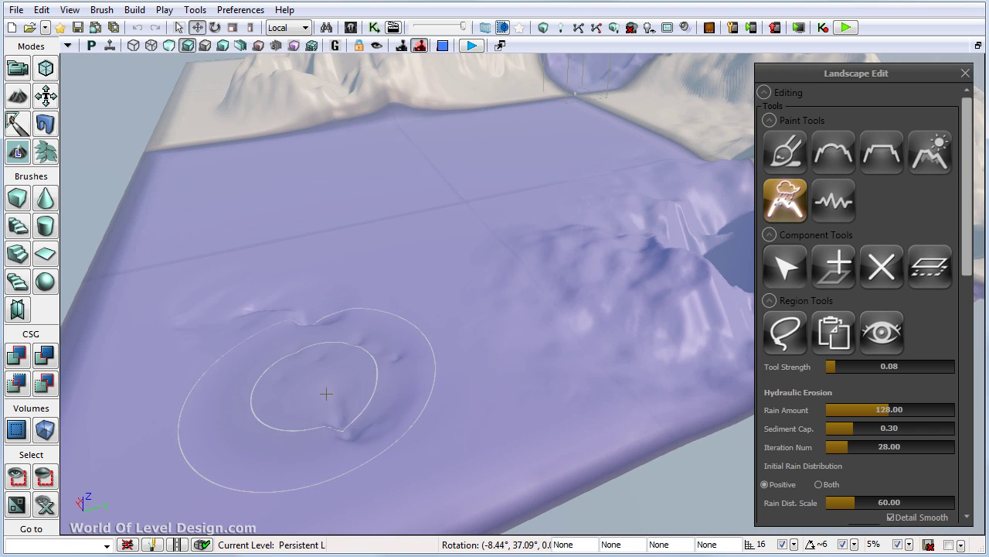
{"action": "mouse_move", "coordinate": [407, 280]}
{"action": "right_mouse_down"}
{"action": "mouse_move", "coordinate": [411, 260]}
{"action": "mouse_move", "coordinate": [426, 276]}
{"action": "right_mouse_up"}
{"action": "right_click_drag", "start_coordinate": [599, 252], "coordinate": [587, 256]}
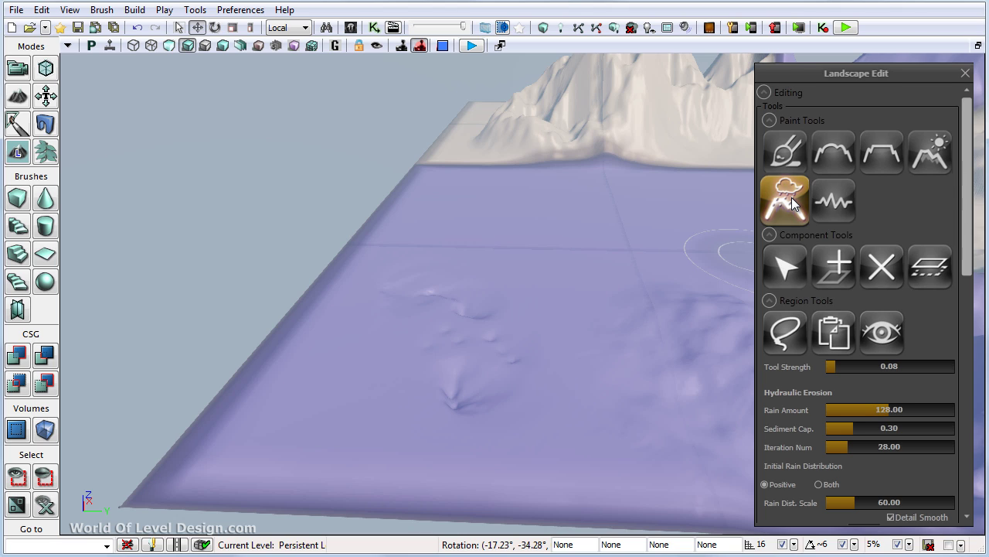
Step: Look over the mountains, try the Thermal Erosion and Noise tools, and make Thermal Erosion the active tool
{"action": "right_click_drag", "start_coordinate": [587, 210], "coordinate": [628, 172]}
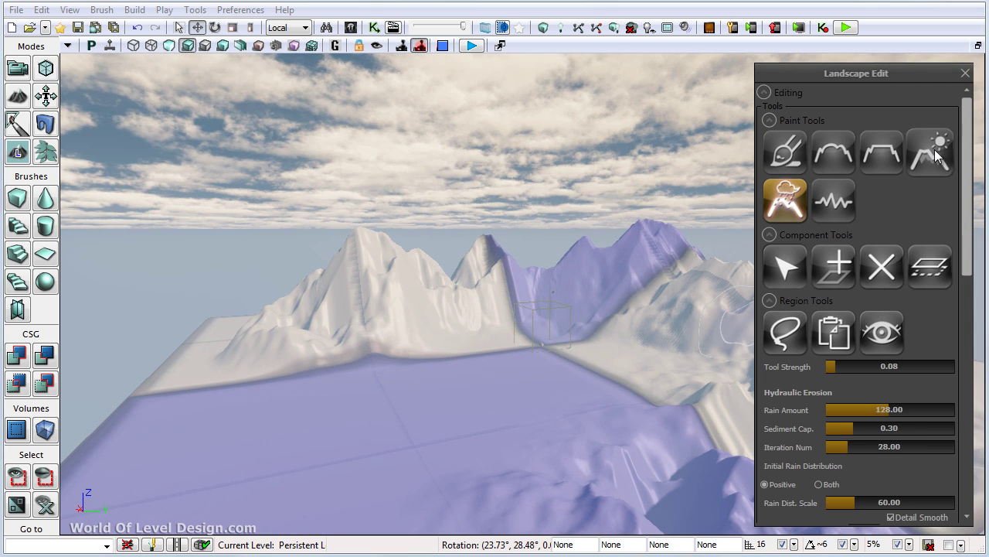
{"action": "left_click", "coordinate": [935, 149]}
{"action": "left_click", "coordinate": [850, 199]}
{"action": "left_click", "coordinate": [923, 155]}
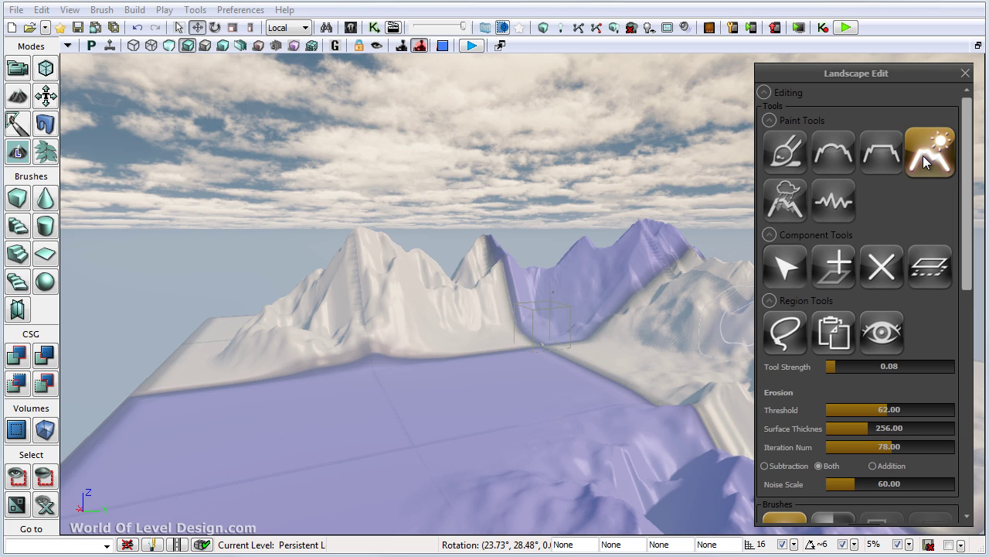
Step: Close the landscape editor, examine the purple and white mountains up close without it, and reopen landscape editing
{"action": "left_click", "coordinate": [965, 72]}
{"action": "right_click_drag", "start_coordinate": [523, 420], "coordinate": [561, 417]}
{"action": "key", "text": "w"}
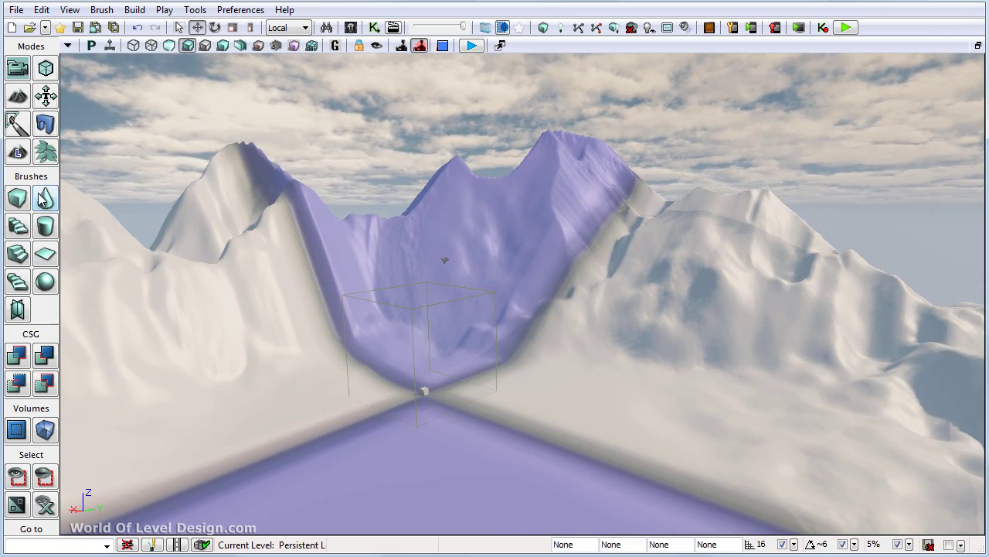
{"action": "left_click", "coordinate": [21, 160]}
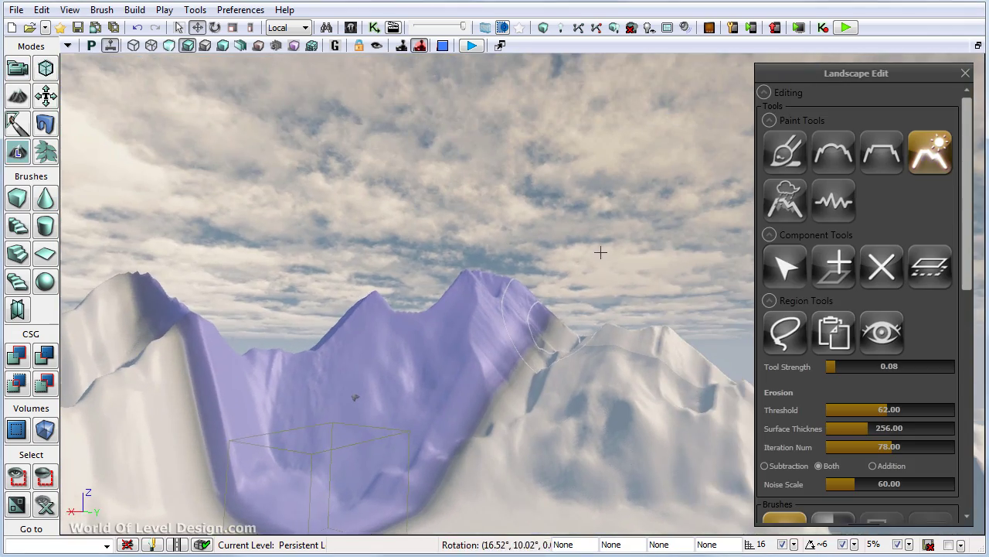